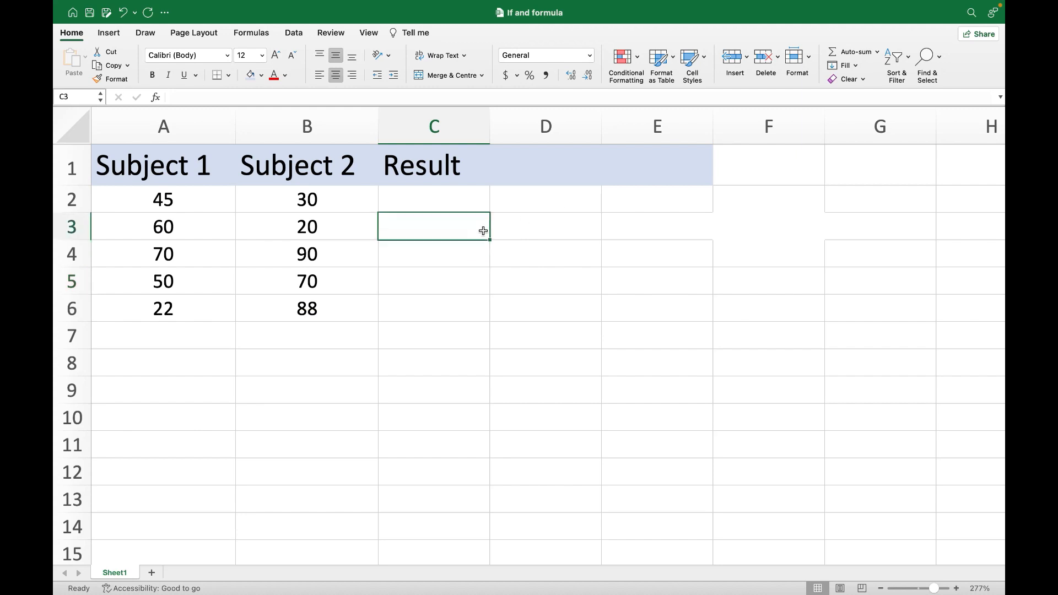
- Enter the formula =A2+B2 in C2 to add the Subject 1 and Subject 2 marks
{"action": "left_click", "coordinate": [134, 195]}
{"action": "left_click", "coordinate": [298, 199]}
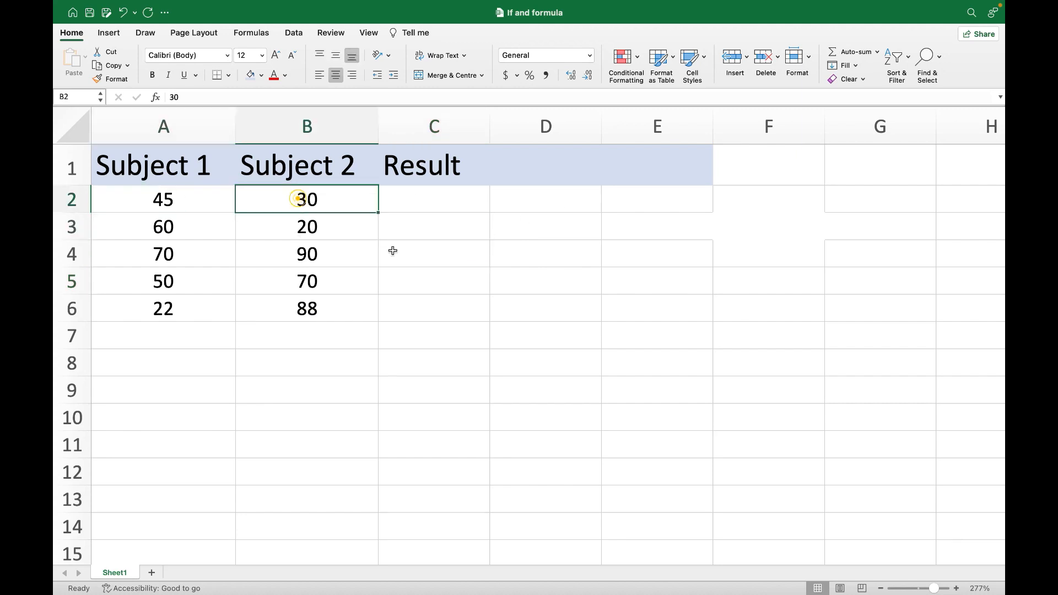
{"action": "left_click", "coordinate": [414, 259]}
{"action": "left_click", "coordinate": [421, 199]}
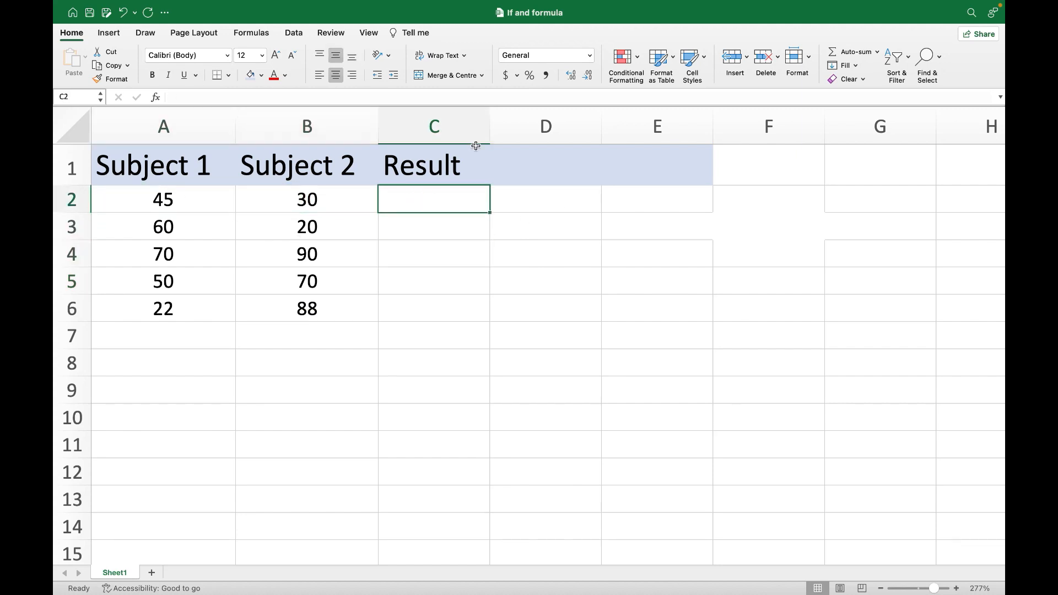
{"action": "type", "text": "="}
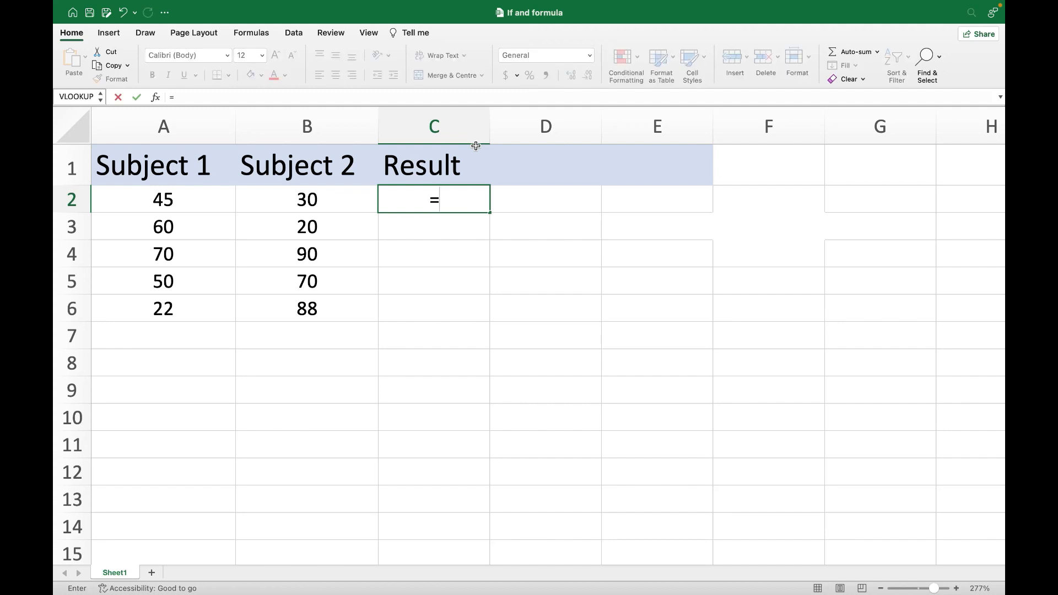
{"action": "left_click", "coordinate": [187, 199]}
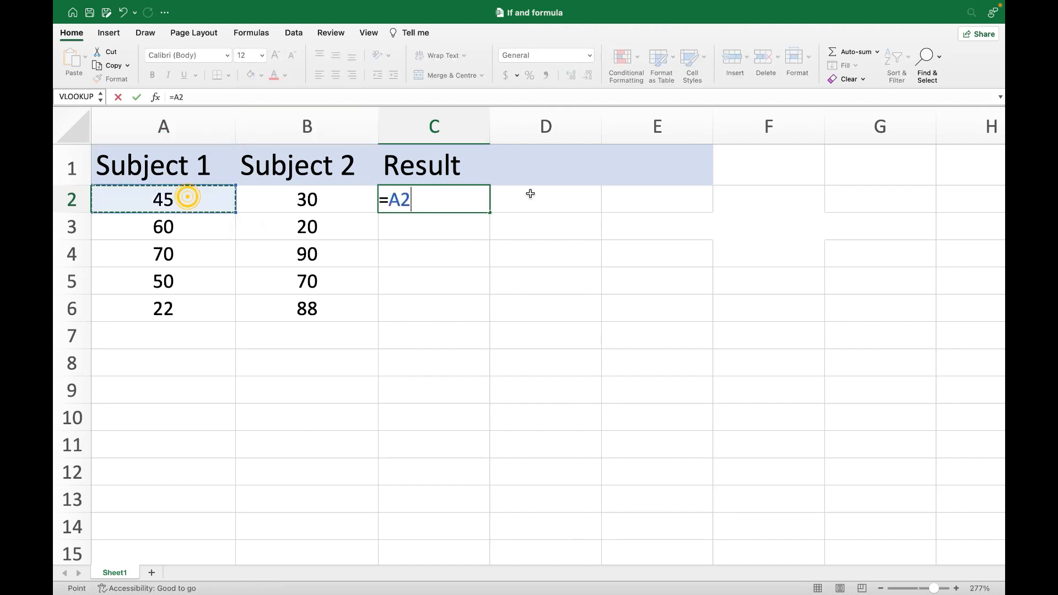
{"action": "type", "text": "+"}
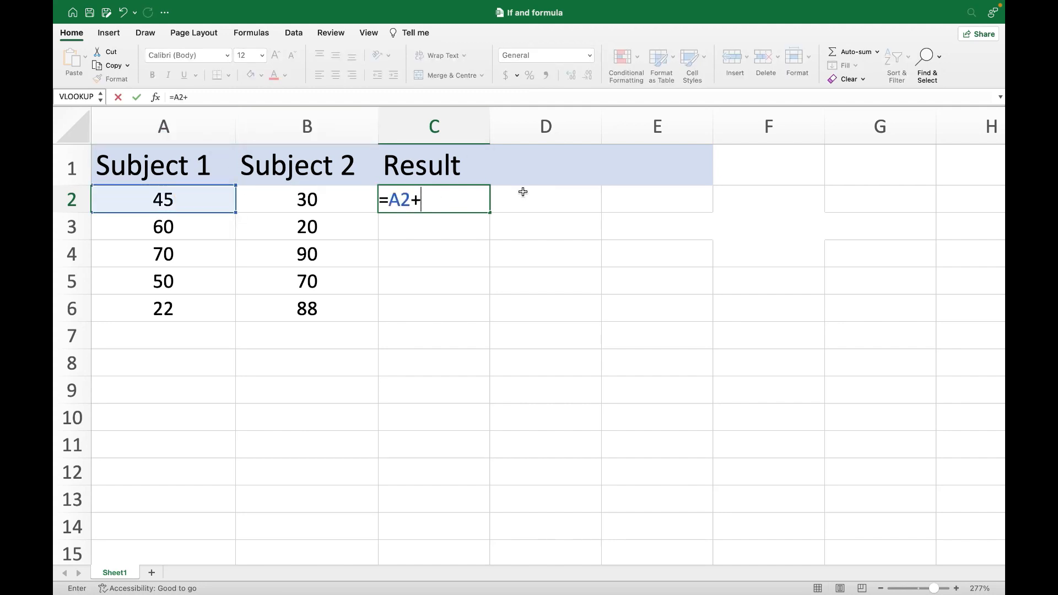
{"action": "left_click", "coordinate": [338, 200]}
{"action": "key", "text": "Return"}
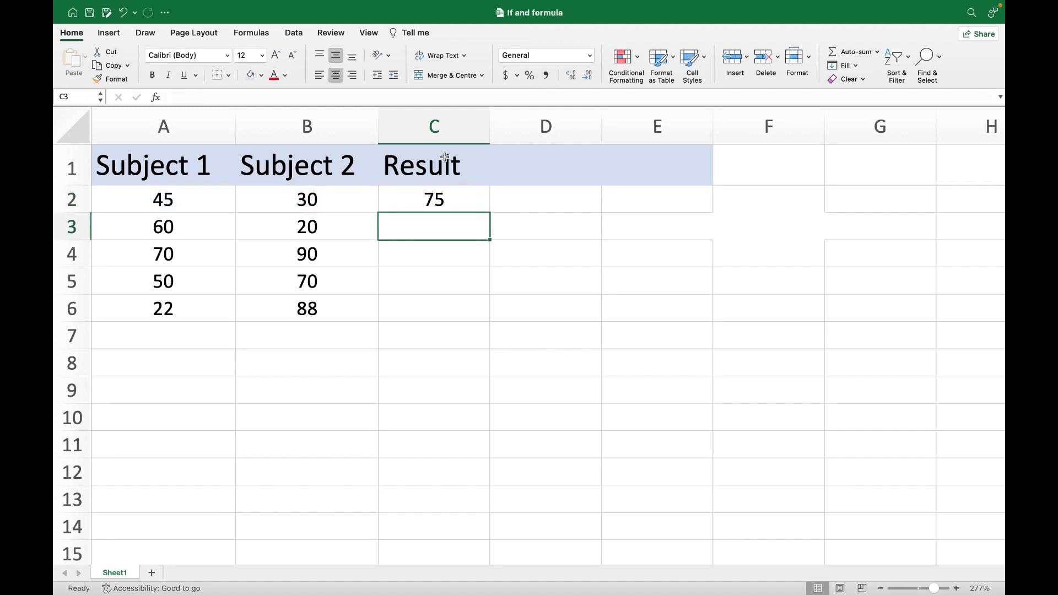
- Fill the C2 sum formula down the Result column through C6
{"action": "left_click", "coordinate": [459, 204]}
{"action": "left_click_drag", "start_coordinate": [490, 214], "coordinate": [477, 318]}
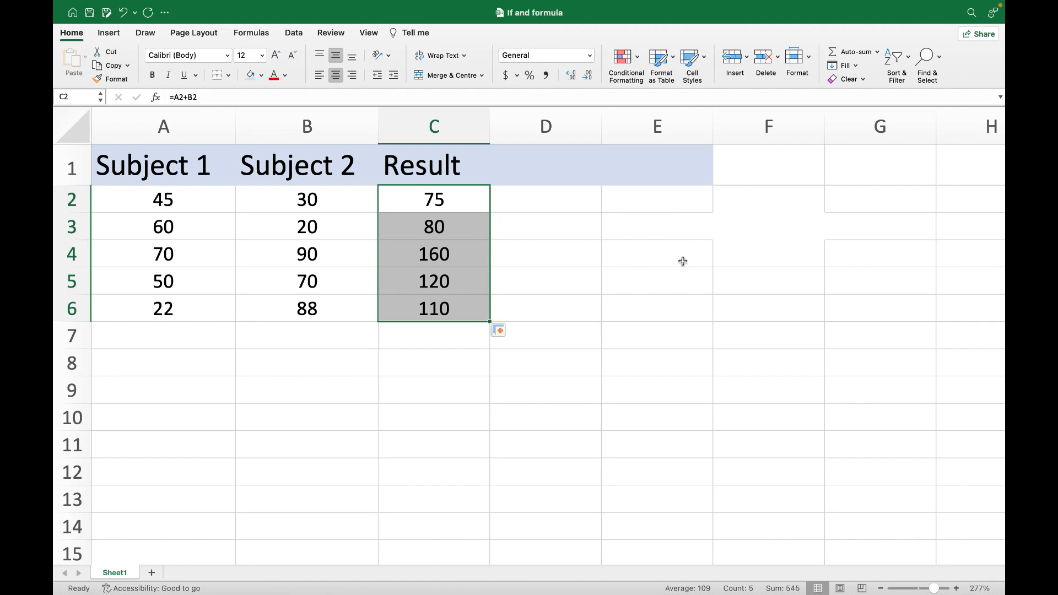
{"action": "left_click", "coordinate": [497, 253]}
- Inspect the formulas in C2 through C6 to see which cells each row references
{"action": "left_click", "coordinate": [423, 198]}
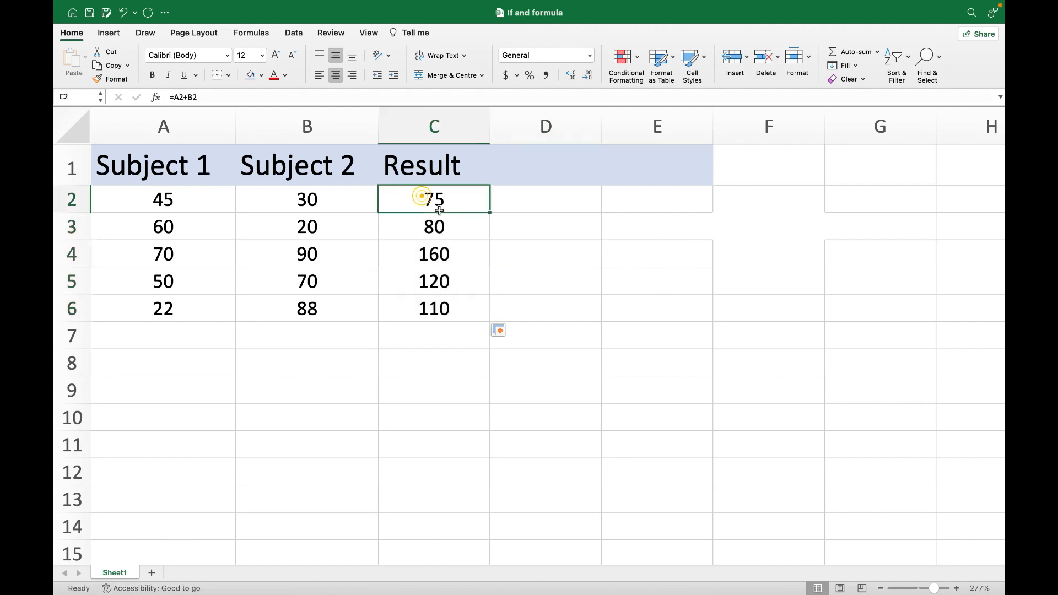
{"action": "left_click", "coordinate": [170, 208]}
{"action": "left_click", "coordinate": [333, 208]}
{"action": "left_click", "coordinate": [440, 208]}
{"action": "double_click", "coordinate": [439, 207]}
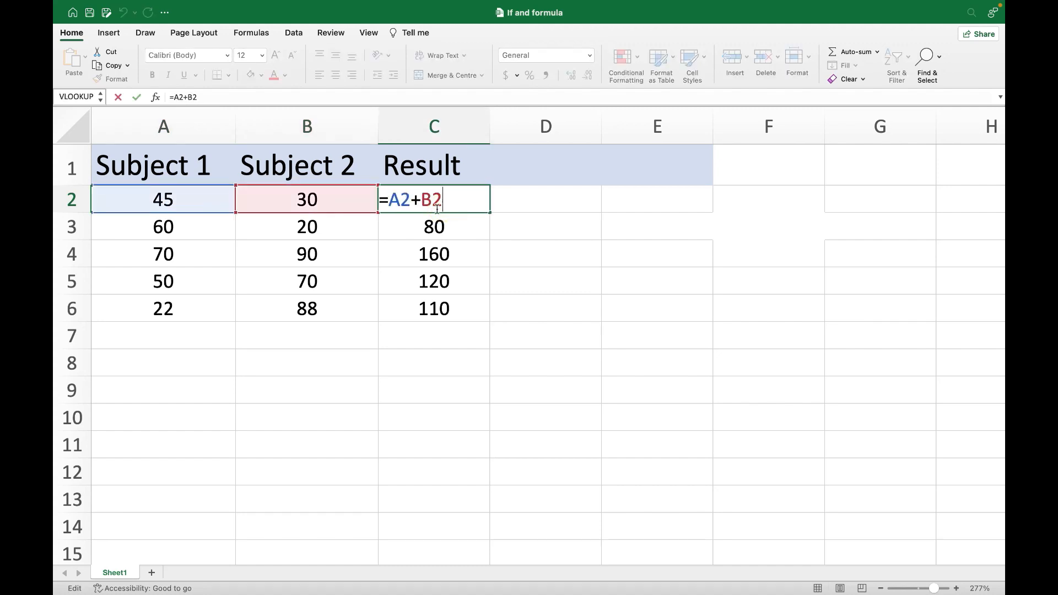
{"action": "left_click", "coordinate": [439, 228]}
{"action": "double_click", "coordinate": [440, 229]}
{"action": "left_click", "coordinate": [452, 261]}
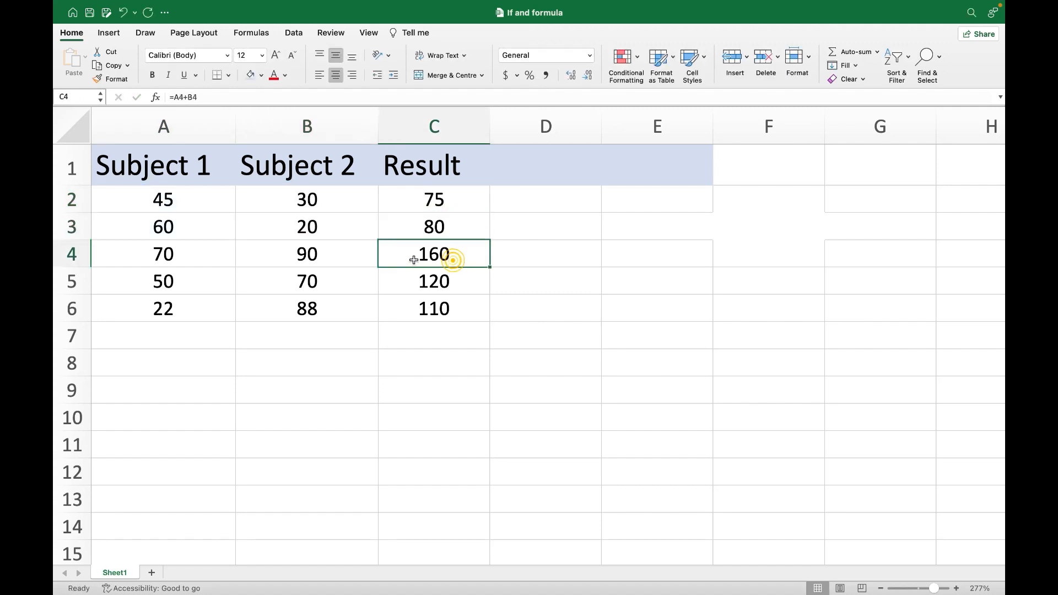
{"action": "double_click", "coordinate": [418, 260]}
{"action": "left_click", "coordinate": [439, 281]}
{"action": "double_click", "coordinate": [443, 285]}
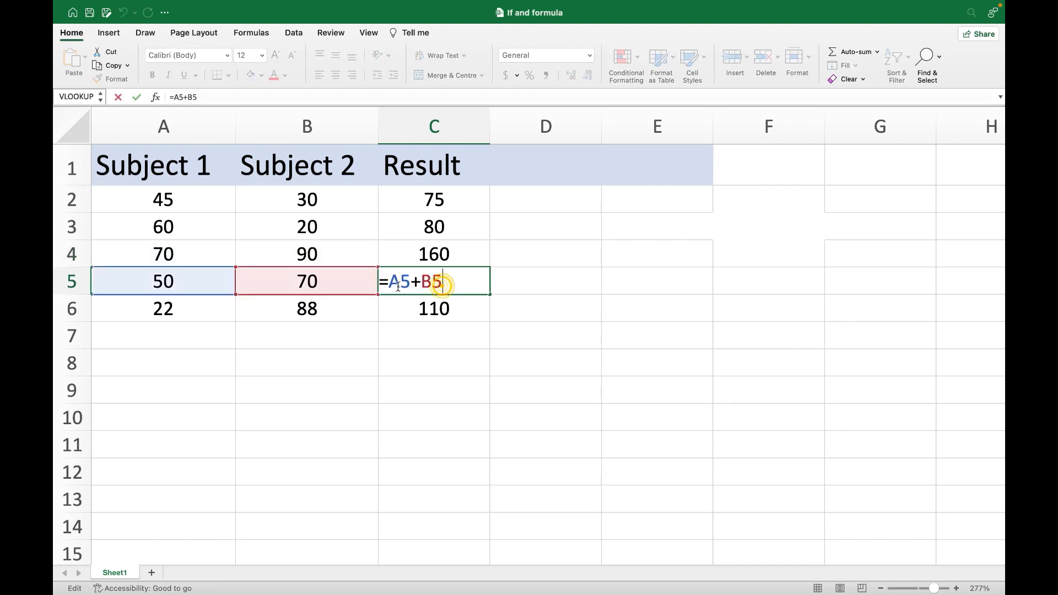
{"action": "left_click", "coordinate": [422, 306]}
{"action": "left_click", "coordinate": [453, 278]}
{"action": "left_click", "coordinate": [442, 313]}
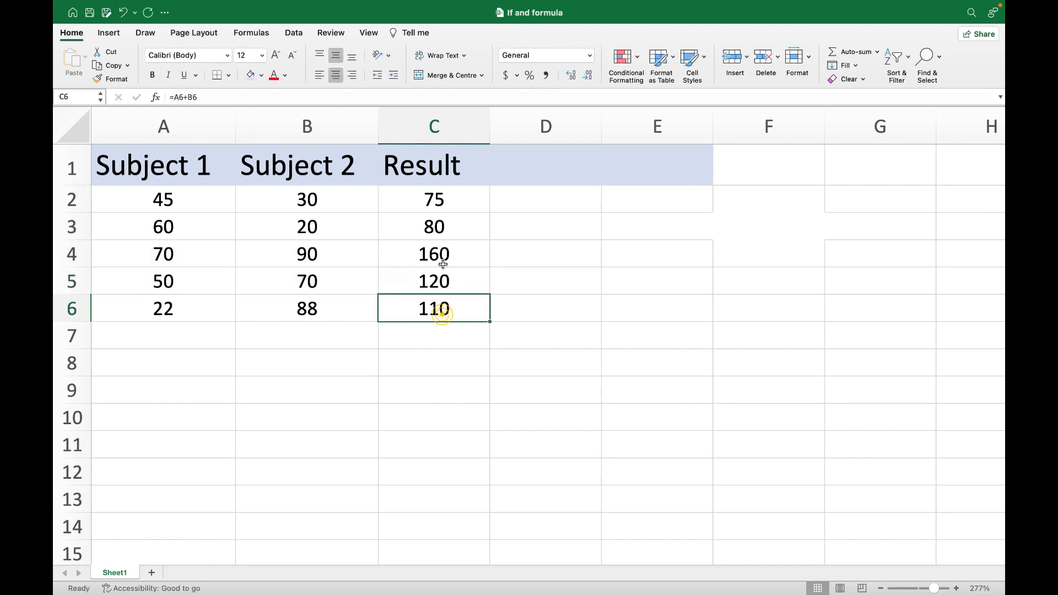
{"action": "left_click", "coordinate": [419, 287]}
- Compare the Subject 1 and Subject 2 marks in each row with the sums in the Result column
{"action": "left_click", "coordinate": [430, 199]}
{"action": "left_click_drag", "start_coordinate": [127, 196], "coordinate": [328, 202]}
{"action": "left_click_drag", "start_coordinate": [138, 232], "coordinate": [278, 233]}
{"action": "left_click", "coordinate": [154, 243]}
{"action": "double_click", "coordinate": [465, 220]}
{"action": "key", "text": "Escape"}
{"action": "double_click", "coordinate": [439, 226]}
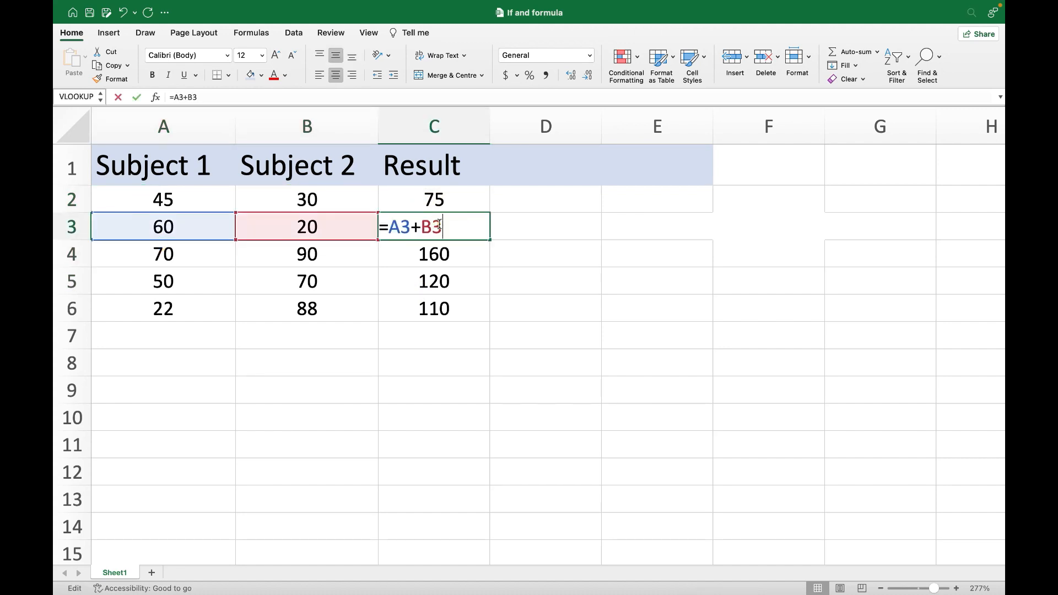
{"action": "left_click", "coordinate": [464, 304]}
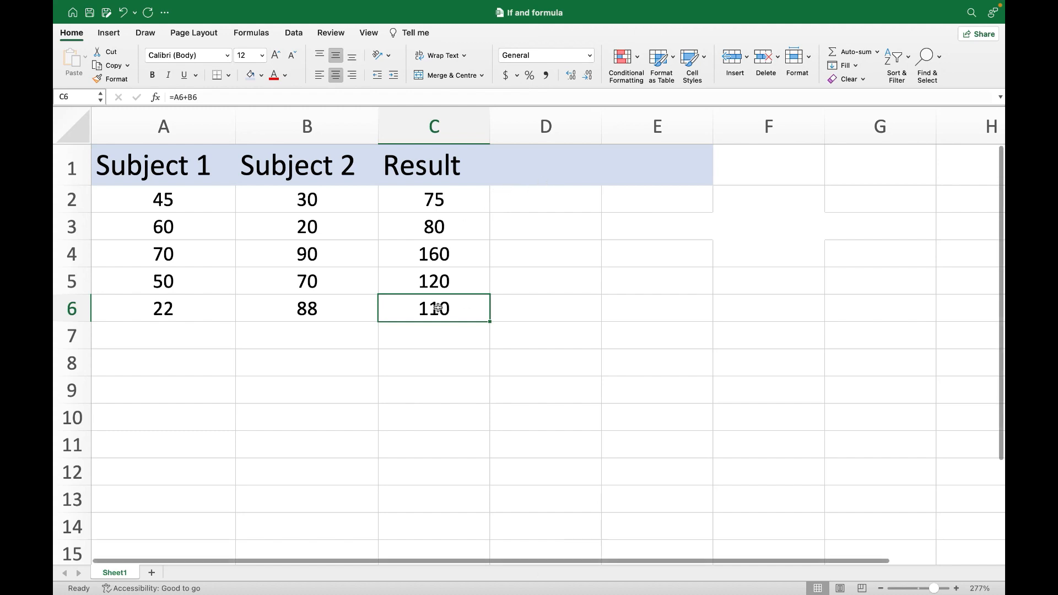
{"action": "left_click", "coordinate": [455, 191]}
{"action": "left_click_drag", "start_coordinate": [437, 203], "coordinate": [427, 335]}
{"action": "left_click", "coordinate": [462, 273]}
{"action": "left_click_drag", "start_coordinate": [141, 208], "coordinate": [463, 282]}
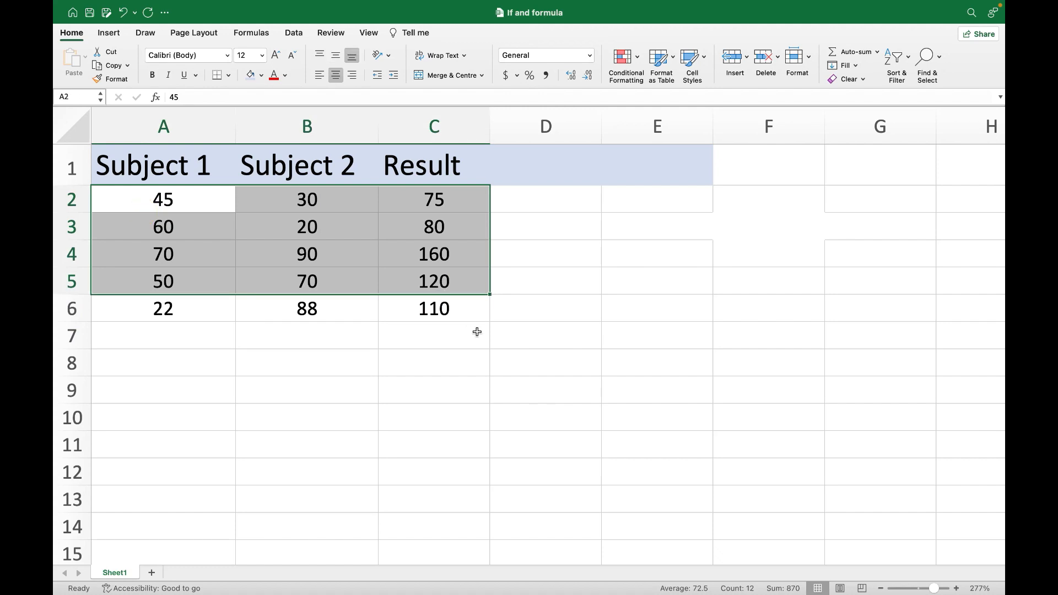
{"action": "left_click", "coordinate": [477, 331]}
{"action": "left_click_drag", "start_coordinate": [437, 220], "coordinate": [435, 312]}
{"action": "left_click", "coordinate": [428, 199]}
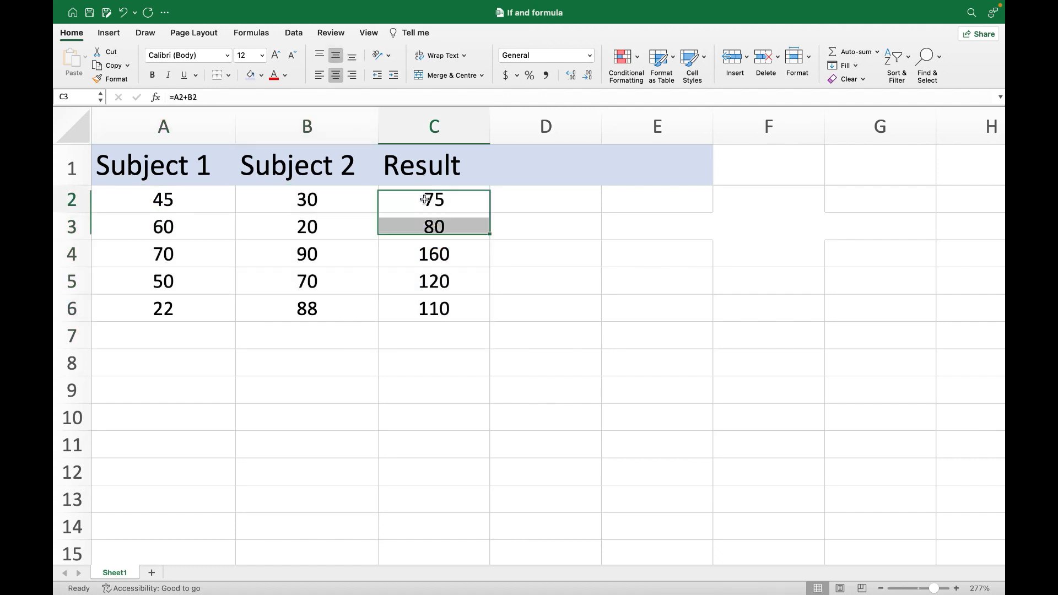
- Enter the heading "Add" in E1 and the value 10 in E2 beneath it
{"action": "double_click", "coordinate": [658, 164]}
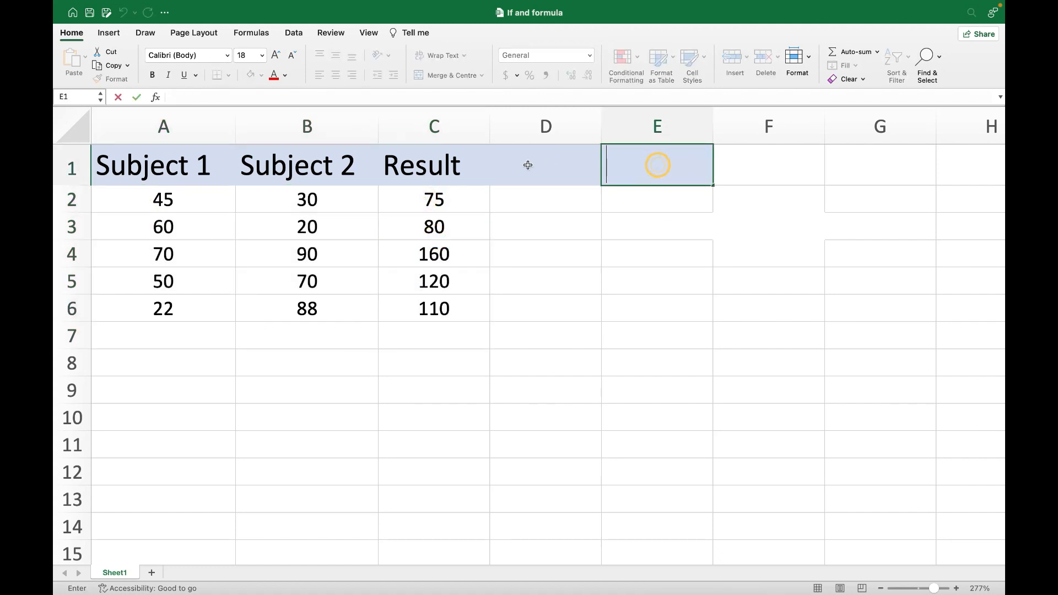
{"action": "type", "text": "Add"}
{"action": "left_click", "coordinate": [656, 208]}
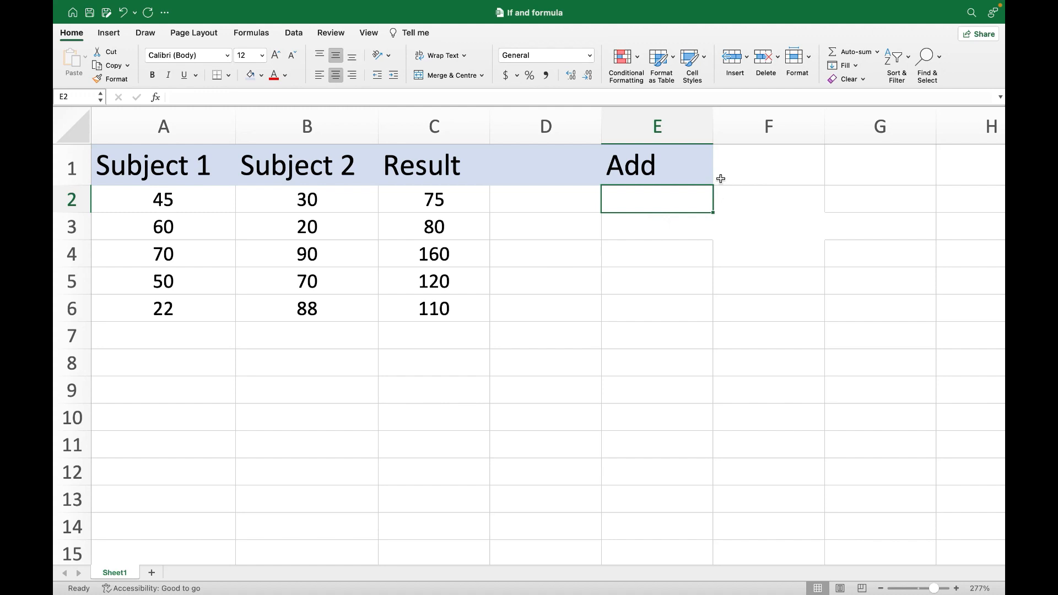
{"action": "type", "text": "10"}
{"action": "left_click", "coordinate": [605, 219]}
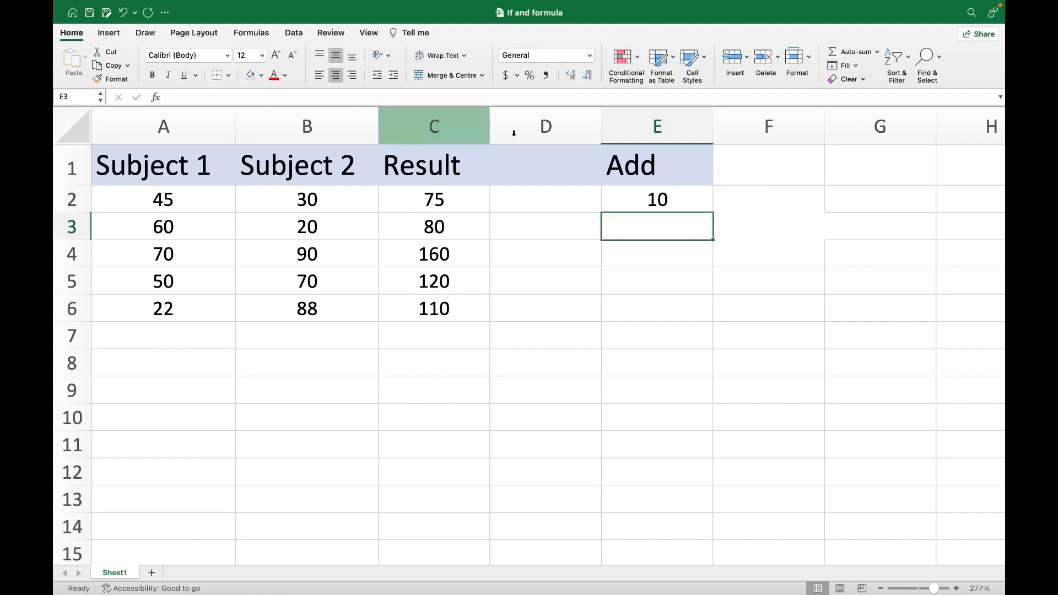
- Enter the heading "Grand T" in D1
{"action": "left_click", "coordinate": [530, 172]}
{"action": "type", "text": "Grand T"}
{"action": "left_click", "coordinate": [606, 244]}
{"action": "left_click", "coordinate": [535, 152]}
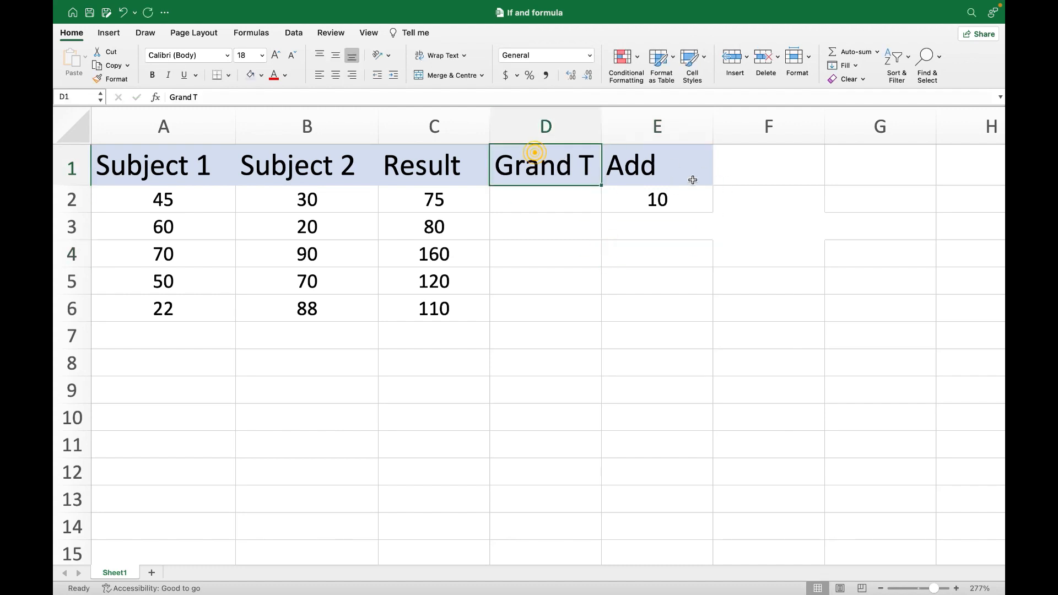
- Review the Result values in column C against the Add value in E2
{"action": "left_click", "coordinate": [658, 205]}
{"action": "left_click", "coordinate": [415, 200]}
{"action": "left_click", "coordinate": [650, 199]}
{"action": "left_click", "coordinate": [410, 199]}
{"action": "left_click", "coordinate": [670, 199]}
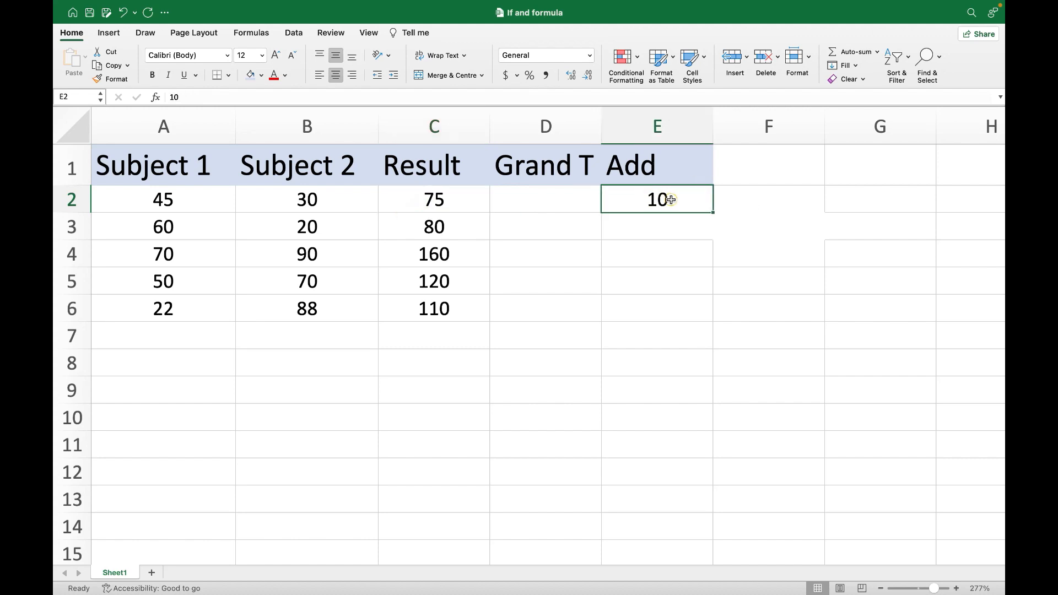
{"action": "left_click", "coordinate": [414, 233]}
{"action": "left_click", "coordinate": [721, 206]}
{"action": "left_click", "coordinate": [545, 229]}
{"action": "left_click", "coordinate": [480, 253]}
- Enter the formula =C2+E2 in D2 to add the Add value to the first result
{"action": "double_click", "coordinate": [513, 199]}
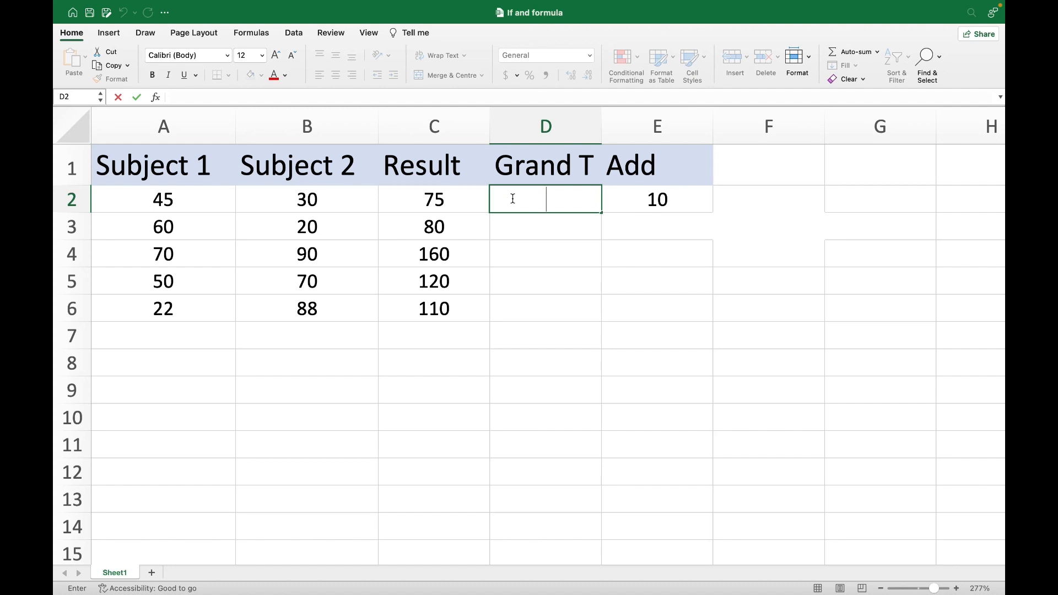
{"action": "type", "text": "="}
{"action": "left_click", "coordinate": [438, 205]}
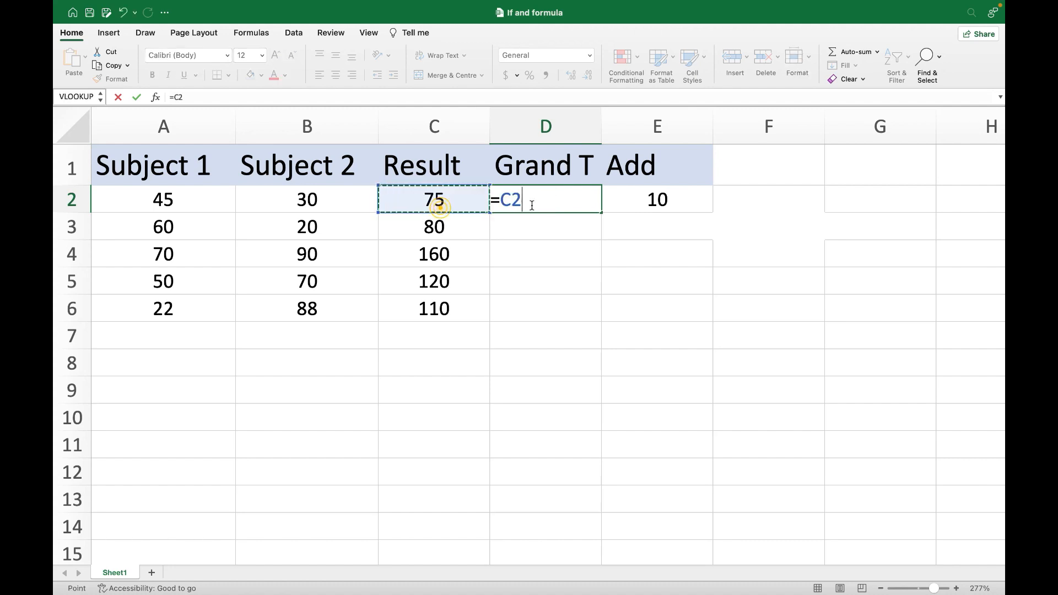
{"action": "type", "text": "+"}
{"action": "left_click", "coordinate": [634, 200]}
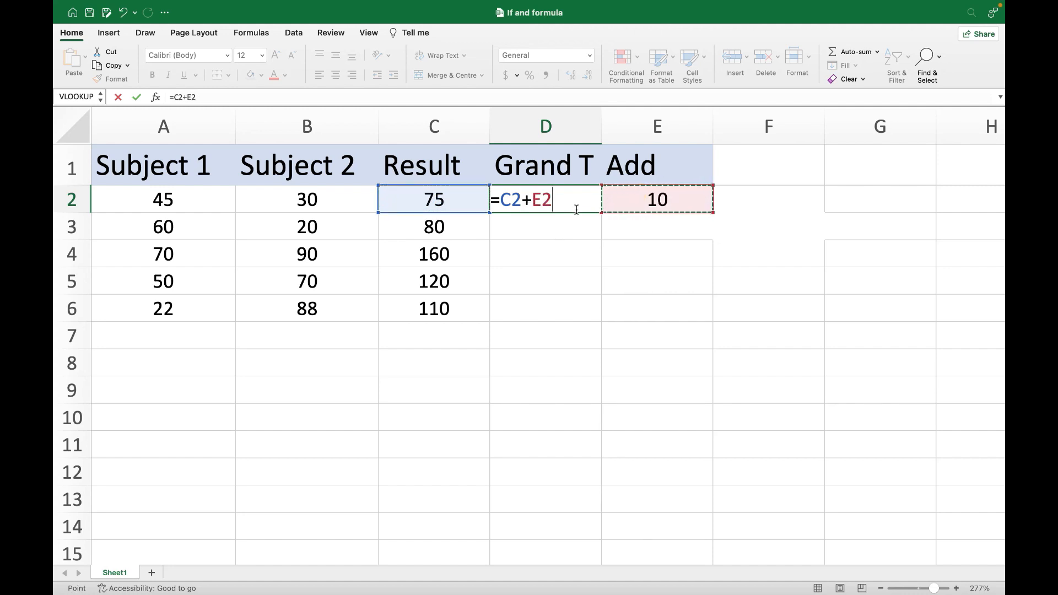
{"action": "key", "text": "Return"}
- Fill the D2 formula down the Grand T column through D6
{"action": "left_click", "coordinate": [577, 208]}
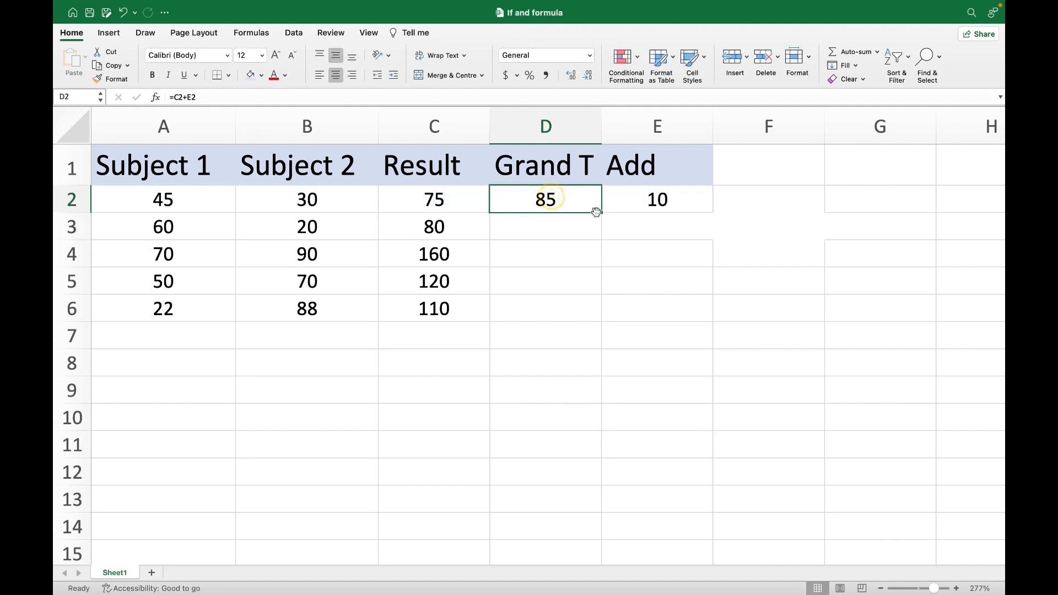
{"action": "left_click_drag", "start_coordinate": [603, 213], "coordinate": [567, 325]}
{"action": "left_click_drag", "start_coordinate": [555, 243], "coordinate": [554, 238]}
- Compare the Grand T values in D3 through D6 with the Result column and the Add value in E2
{"action": "left_click", "coordinate": [535, 232]}
{"action": "left_click", "coordinate": [440, 230]}
{"action": "left_click", "coordinate": [532, 231]}
{"action": "left_click", "coordinate": [466, 234]}
{"action": "left_click", "coordinate": [543, 226]}
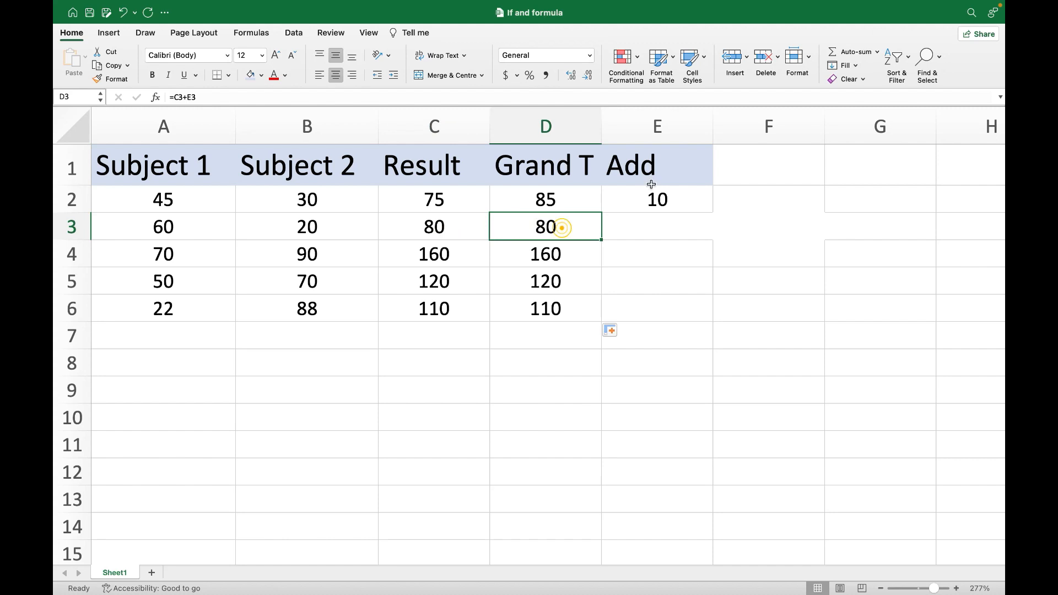
{"action": "left_click", "coordinate": [656, 200]}
{"action": "left_click", "coordinate": [565, 220]}
{"action": "left_click", "coordinate": [553, 263]}
{"action": "left_click", "coordinate": [536, 290]}
{"action": "left_click", "coordinate": [539, 319]}
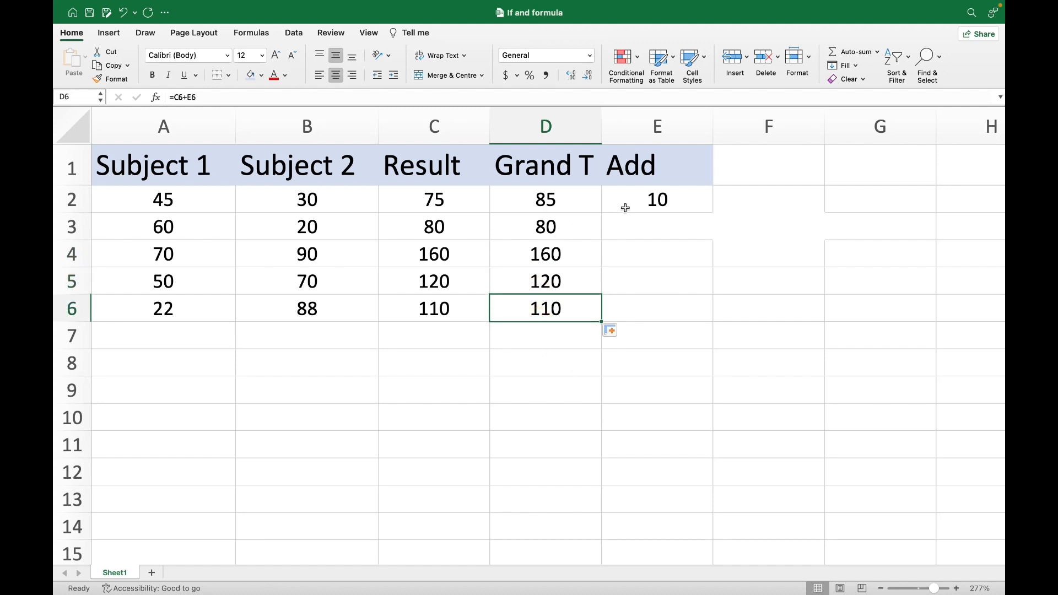
- Inspect the formulas in D2 and D3 and check the column C and E cells they reference
{"action": "double_click", "coordinate": [538, 200]}
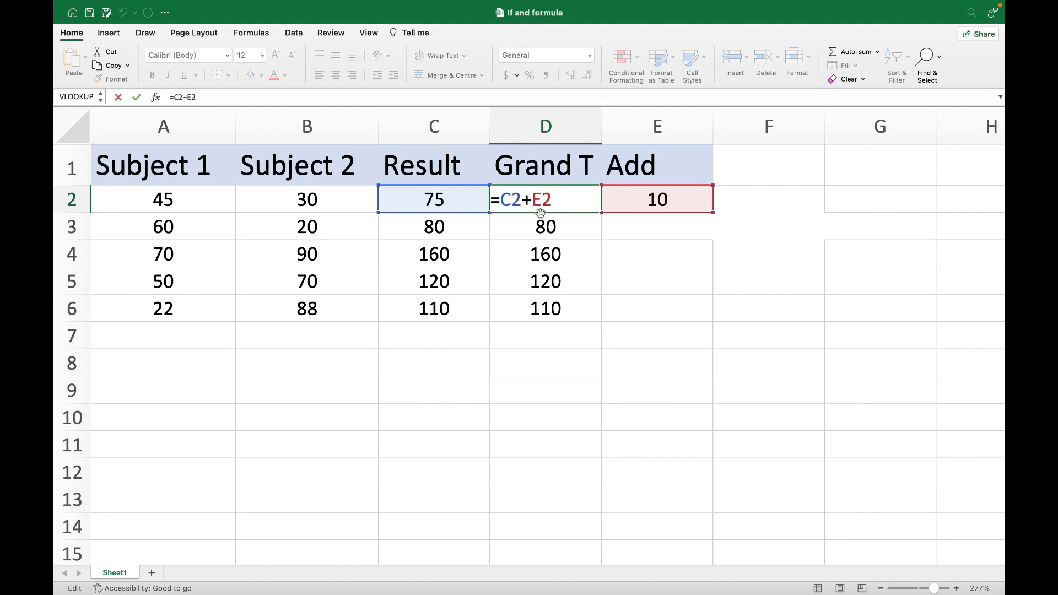
{"action": "double_click", "coordinate": [576, 225]}
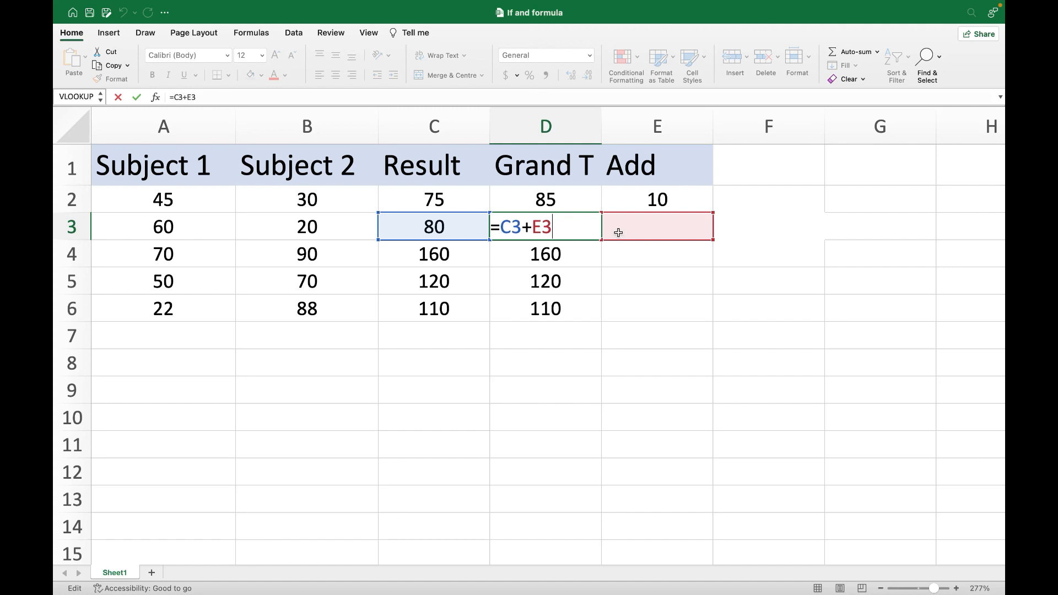
{"action": "left_click", "coordinate": [396, 227]}
{"action": "left_click", "coordinate": [696, 231]}
{"action": "left_click", "coordinate": [437, 232]}
{"action": "left_click", "coordinate": [681, 231]}
{"action": "left_click", "coordinate": [410, 242]}
{"action": "left_click", "coordinate": [685, 230]}
{"action": "left_click", "coordinate": [425, 225]}
{"action": "left_click", "coordinate": [691, 221]}
{"action": "left_click", "coordinate": [438, 226]}
{"action": "left_click", "coordinate": [557, 228]}
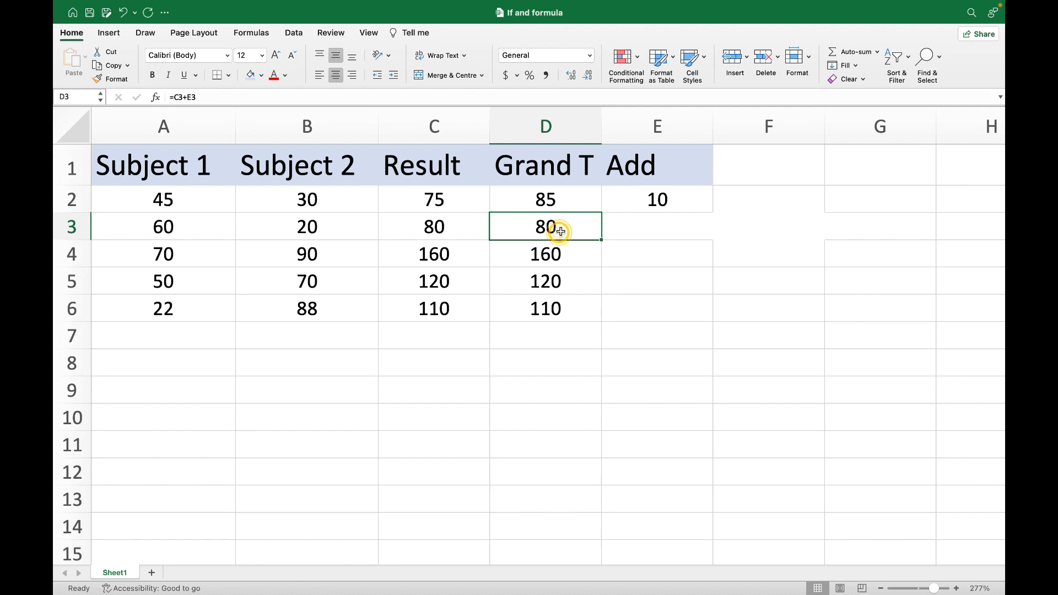
{"action": "double_click", "coordinate": [559, 232]}
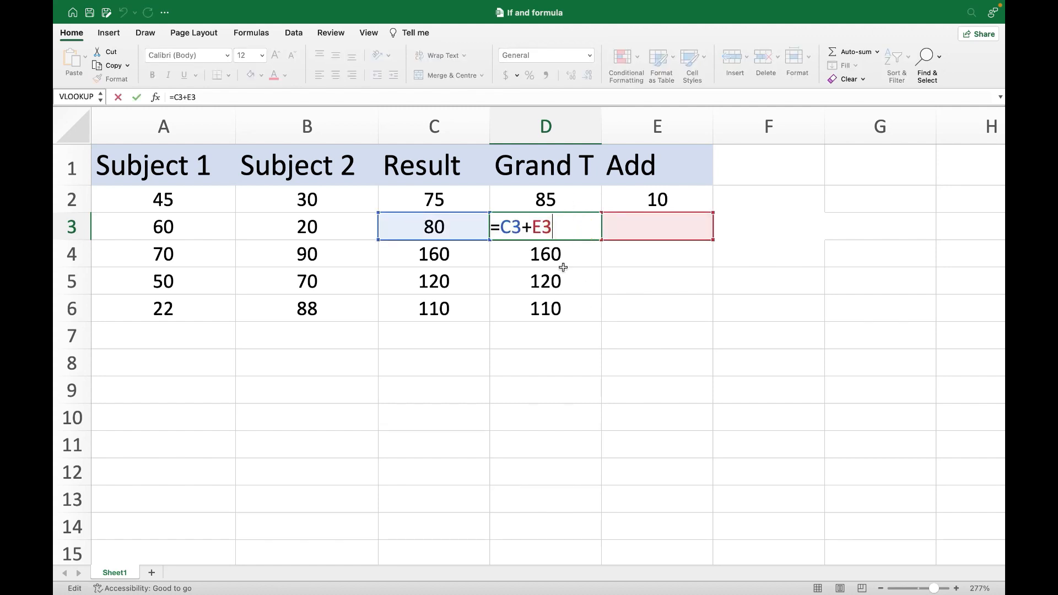
{"action": "left_click", "coordinate": [551, 202]}
{"action": "left_click", "coordinate": [544, 227]}
{"action": "left_click", "coordinate": [465, 229]}
{"action": "left_click", "coordinate": [657, 229]}
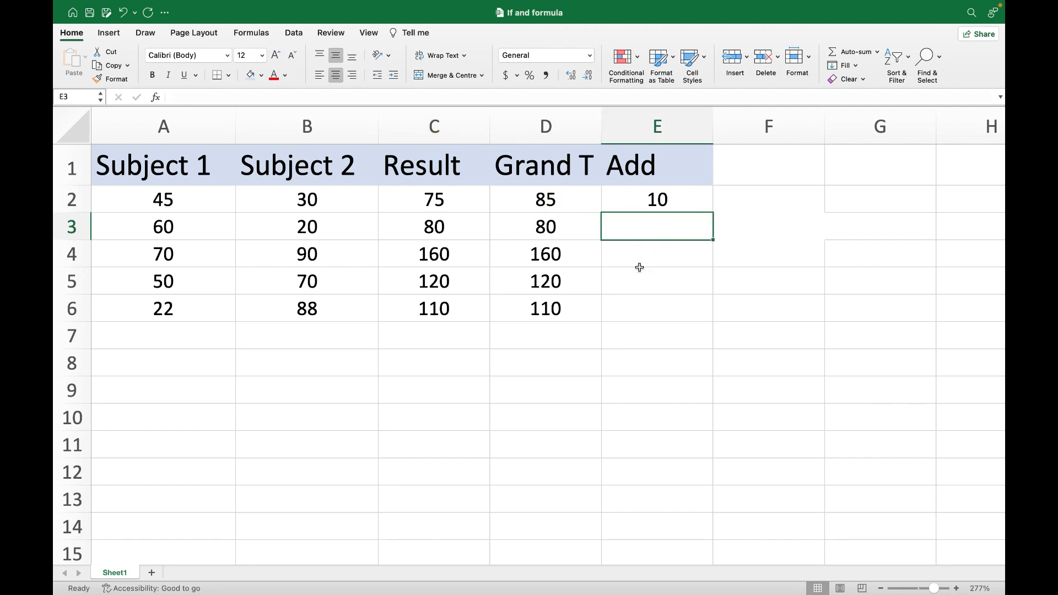
- Make the E2 reference in the D2 formula absolute so the formula reads =C2+$E$2
{"action": "left_click", "coordinate": [569, 200]}
{"action": "double_click", "coordinate": [568, 200]}
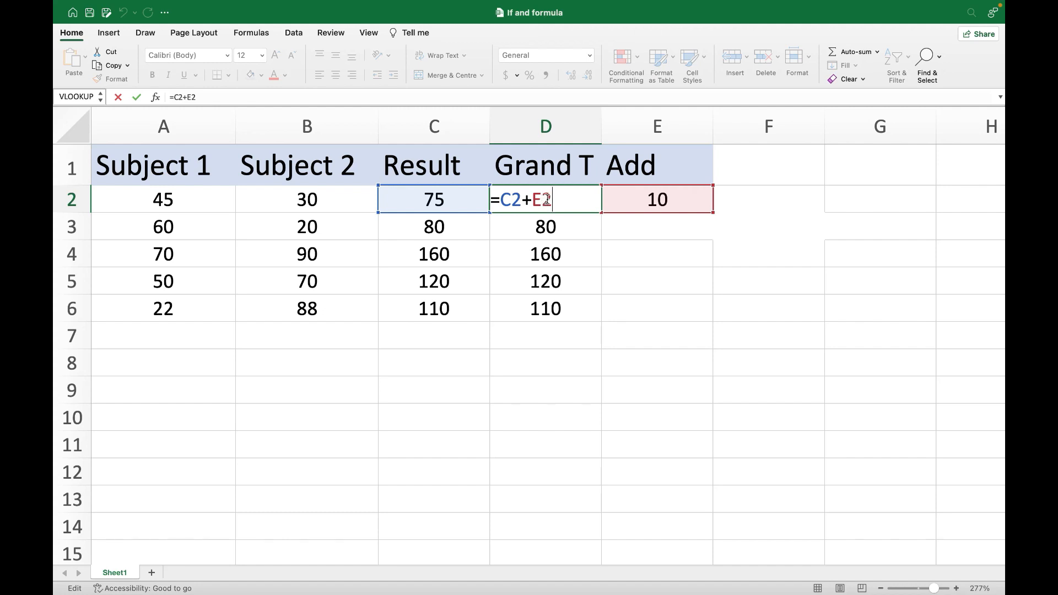
{"action": "left_click_drag", "start_coordinate": [557, 200], "coordinate": [533, 197]}
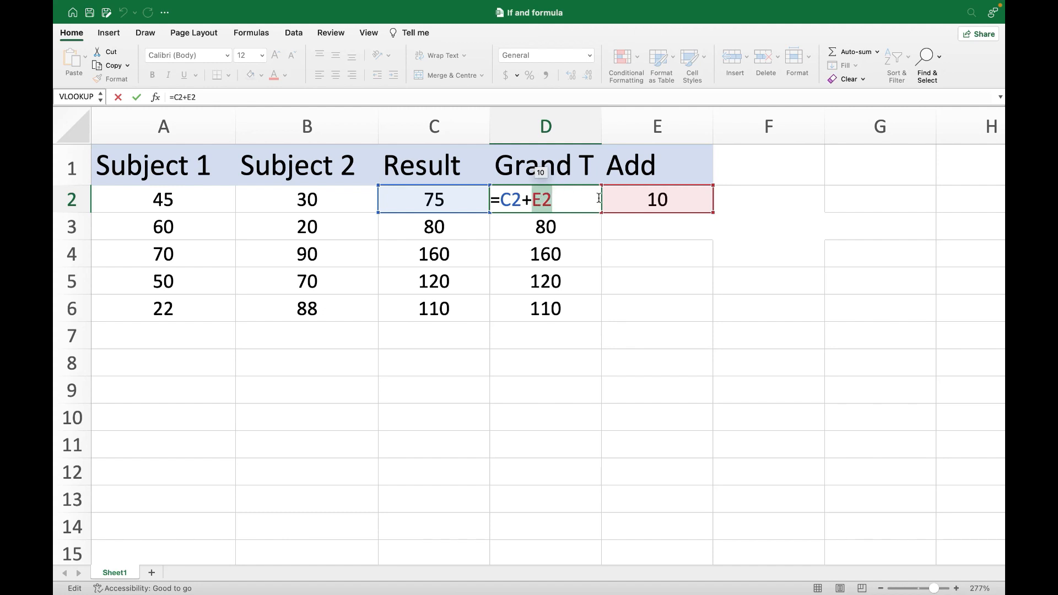
{"action": "key", "text": "F4"}
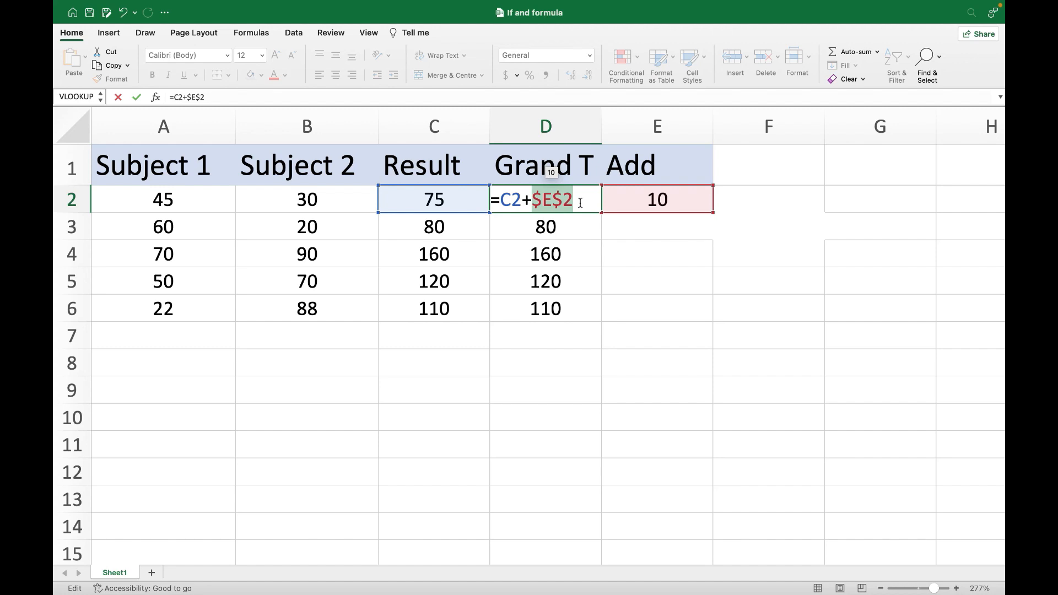
{"action": "left_click", "coordinate": [563, 200]}
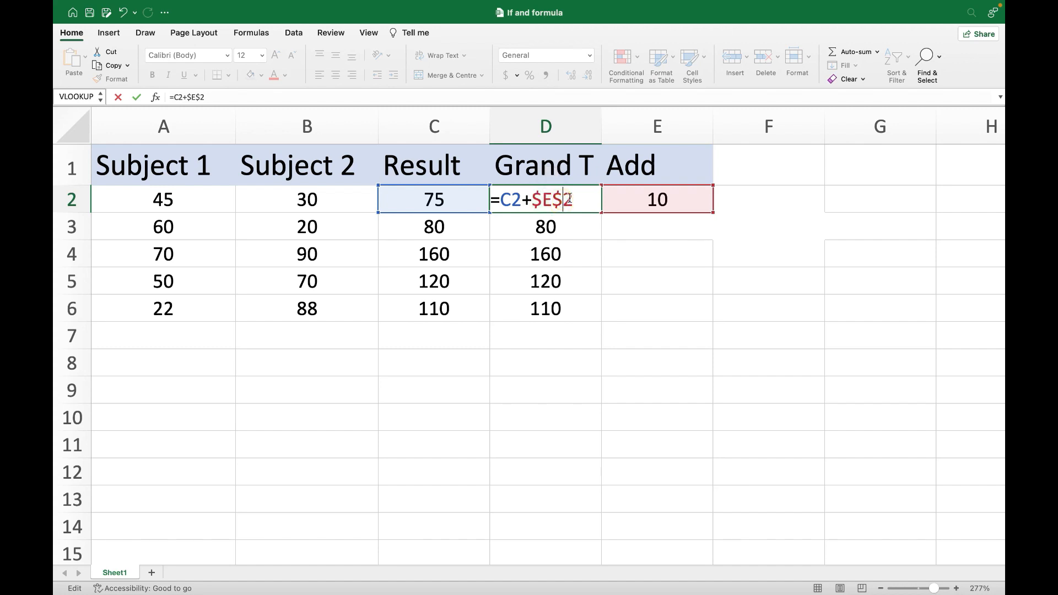
{"action": "key", "text": "BackSpace"}
{"action": "type", "text": "$"}
{"action": "key", "text": "BackSpace"}
{"action": "type", "text": "$"}
{"action": "key", "text": "BackSpace"}
{"action": "type", "text": "$"}
{"action": "key", "text": "BackSpace"}
{"action": "type", "text": "$"}
{"action": "left_click", "coordinate": [611, 233]}
- Fill the D2 formula down the Grand T column through D6 and check D3 against C3 and E2
{"action": "left_click", "coordinate": [583, 206]}
{"action": "left_click_drag", "start_coordinate": [602, 213], "coordinate": [598, 320]}
{"action": "left_click", "coordinate": [549, 226]}
{"action": "left_click", "coordinate": [441, 226]}
{"action": "left_click", "coordinate": [629, 201]}
{"action": "left_click", "coordinate": [552, 229]}
{"action": "left_click", "coordinate": [554, 200]}
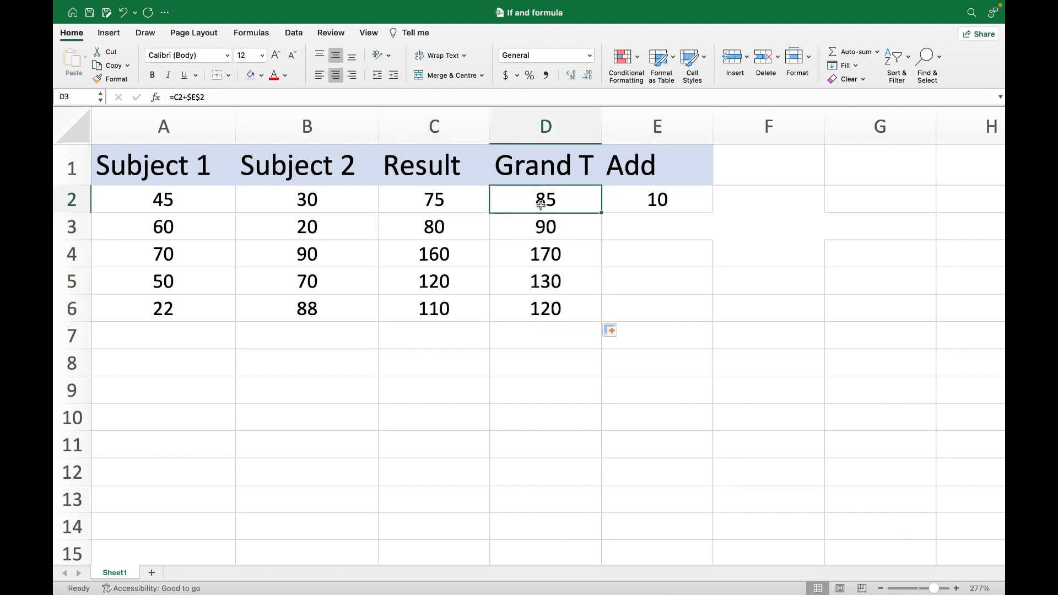
- Inspect the dollar signs before the column letter and row number of the E2 reference in the D2 formula
{"action": "double_click", "coordinate": [556, 198]}
{"action": "left_click_drag", "start_coordinate": [564, 199], "coordinate": [534, 201]}
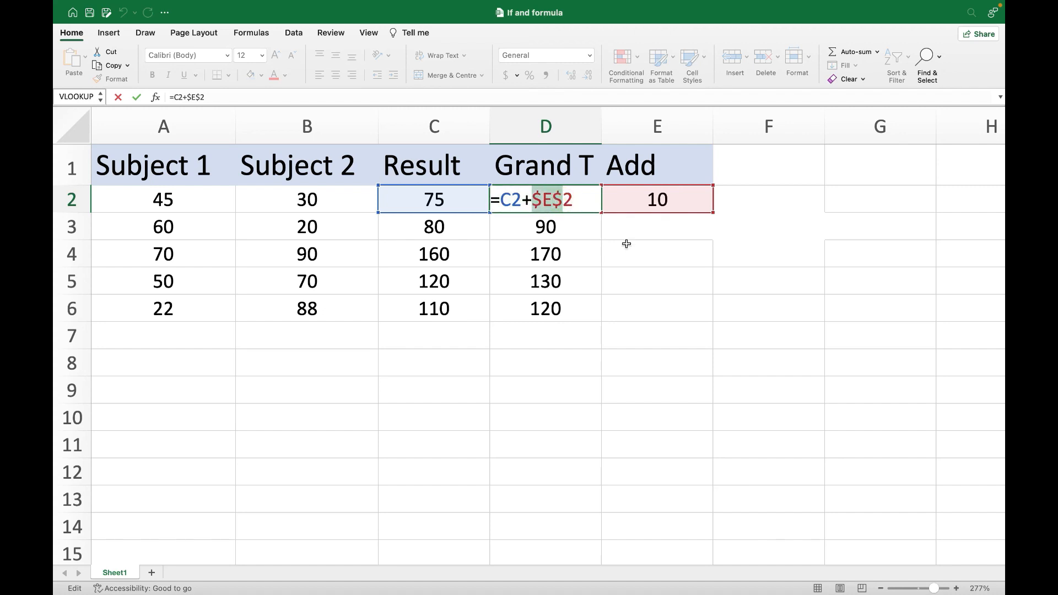
{"action": "left_click", "coordinate": [544, 204]}
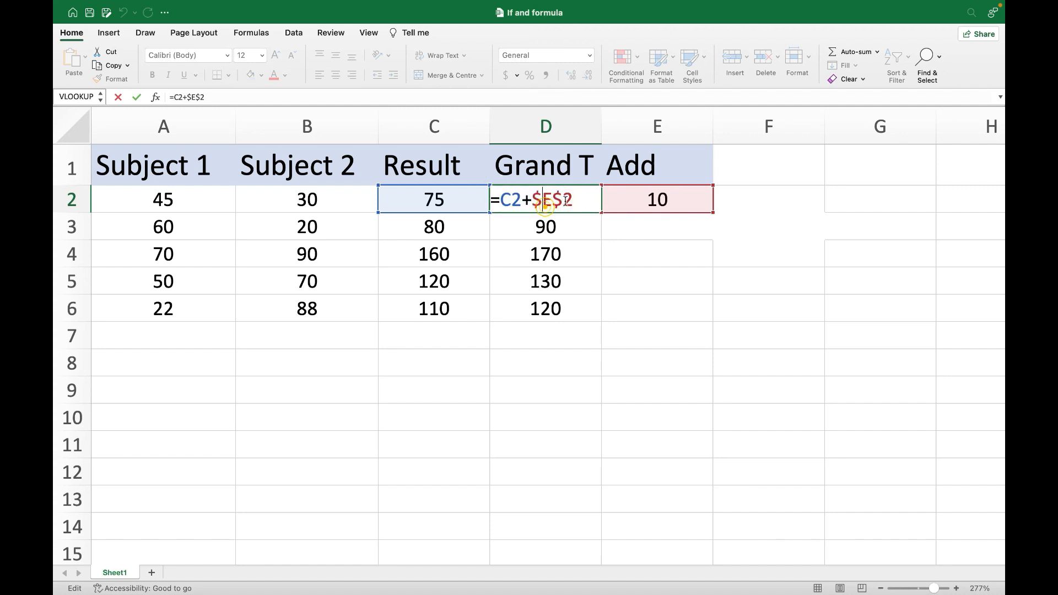
{"action": "left_click", "coordinate": [570, 199]}
{"action": "left_click_drag", "start_coordinate": [562, 200], "coordinate": [547, 201]}
{"action": "left_click", "coordinate": [532, 201]}
{"action": "key", "text": "Return"}
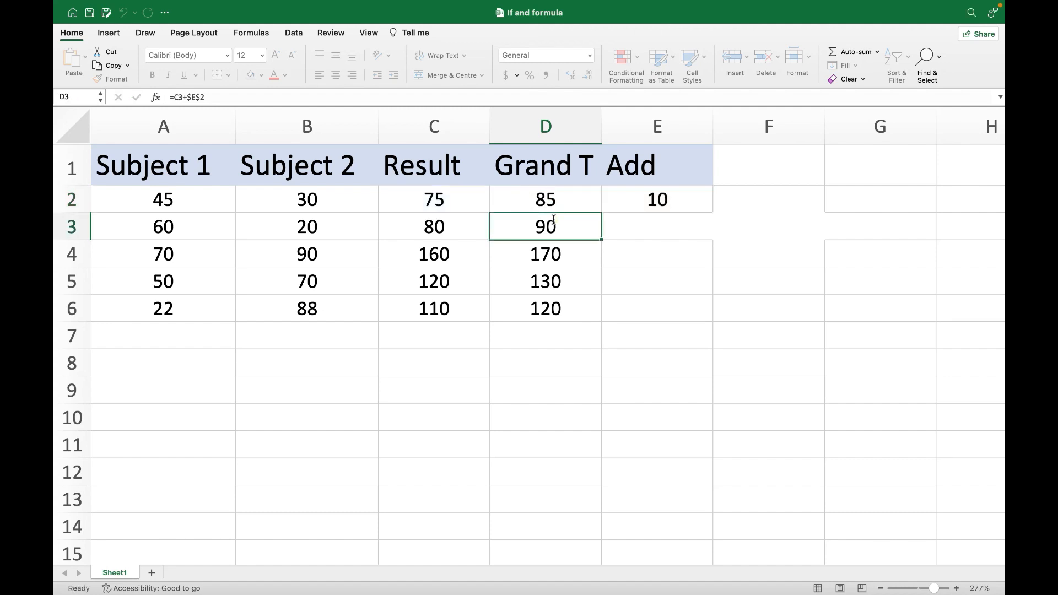
- Inspect the D3 formula's references and check the Grand T cells below it
{"action": "double_click", "coordinate": [551, 223]}
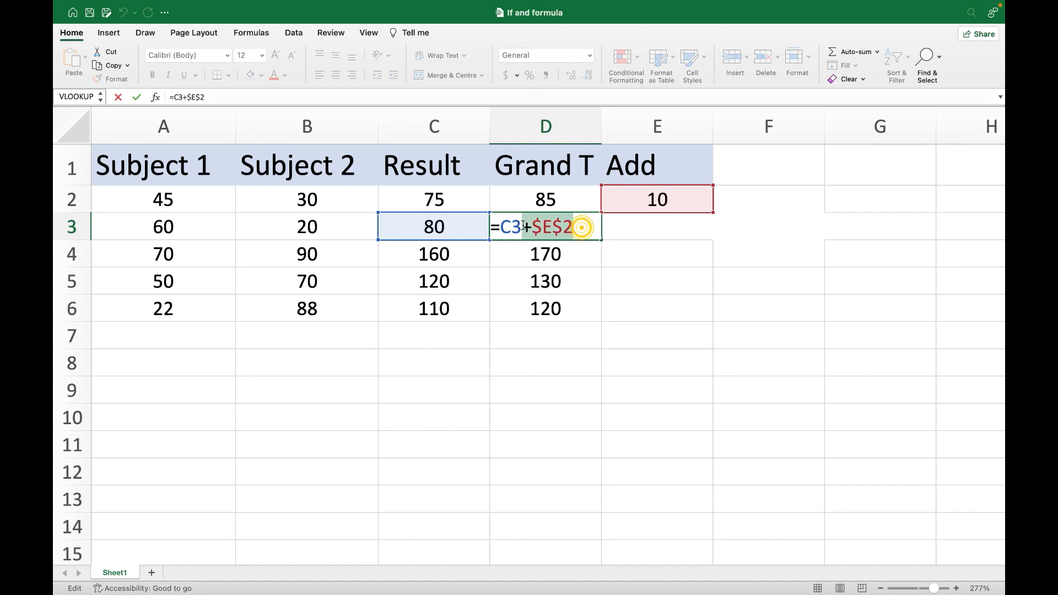
{"action": "key", "text": "Return"}
{"action": "left_click", "coordinate": [540, 226]}
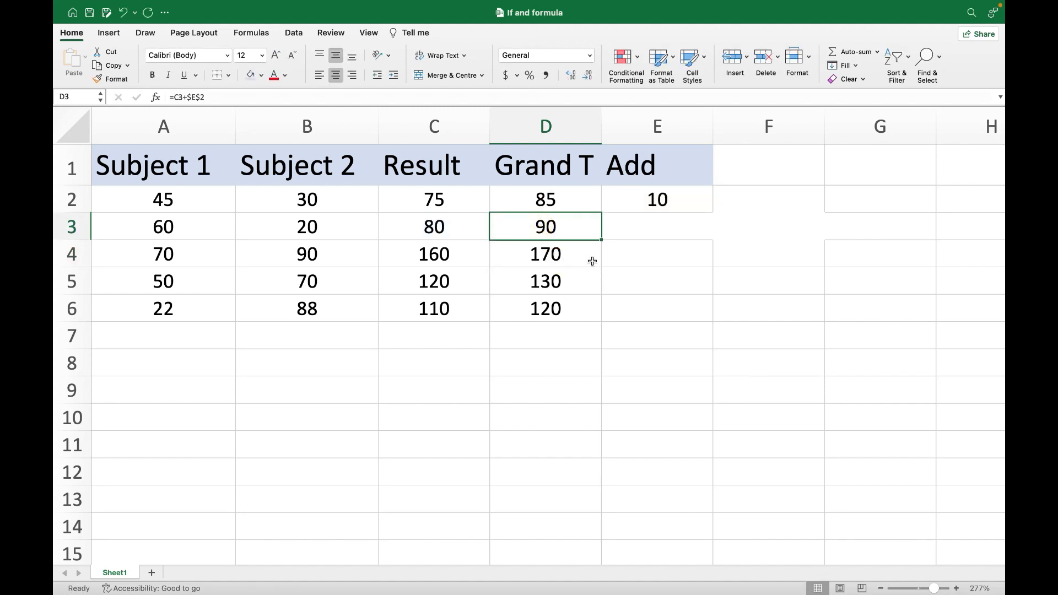
{"action": "left_click", "coordinate": [538, 226]}
{"action": "left_click", "coordinate": [568, 253]}
{"action": "left_click", "coordinate": [555, 227]}
{"action": "left_click", "coordinate": [555, 271]}
{"action": "left_click", "coordinate": [557, 336]}
{"action": "left_click", "coordinate": [549, 226]}
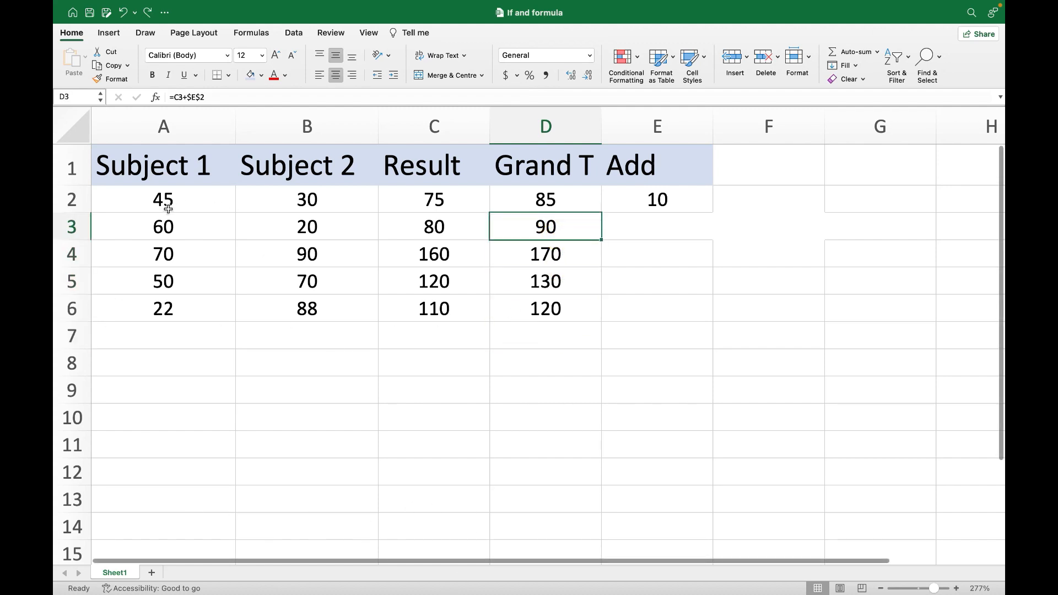
- Extend the Subject 1, Subject 2 and Result data in A2:C6 down through row 15
{"action": "left_click_drag", "start_coordinate": [184, 203], "coordinate": [371, 321]}
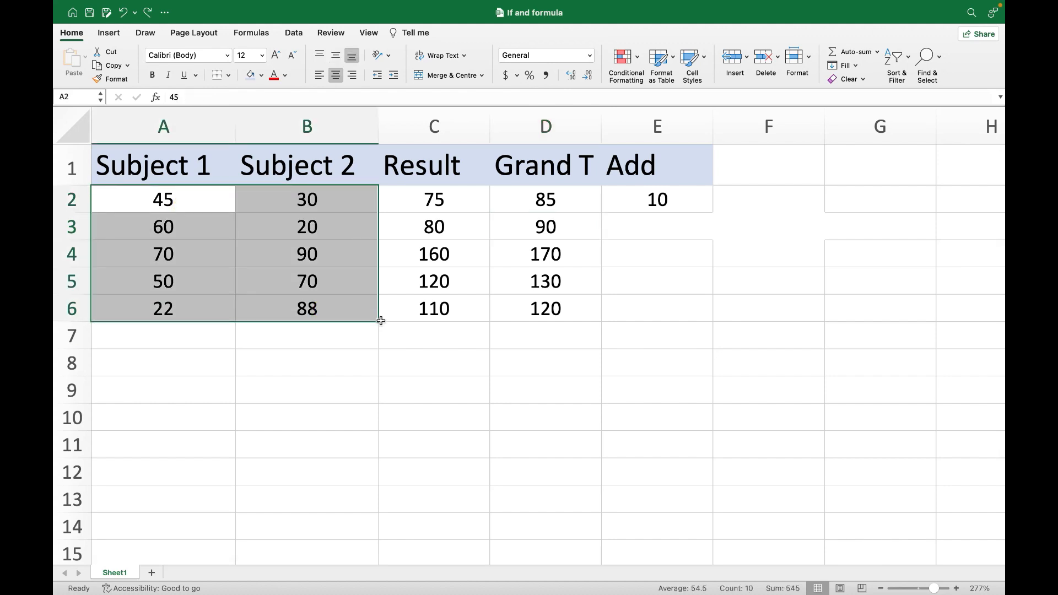
{"action": "left_click", "coordinate": [381, 321]}
{"action": "left_click", "coordinate": [168, 203]}
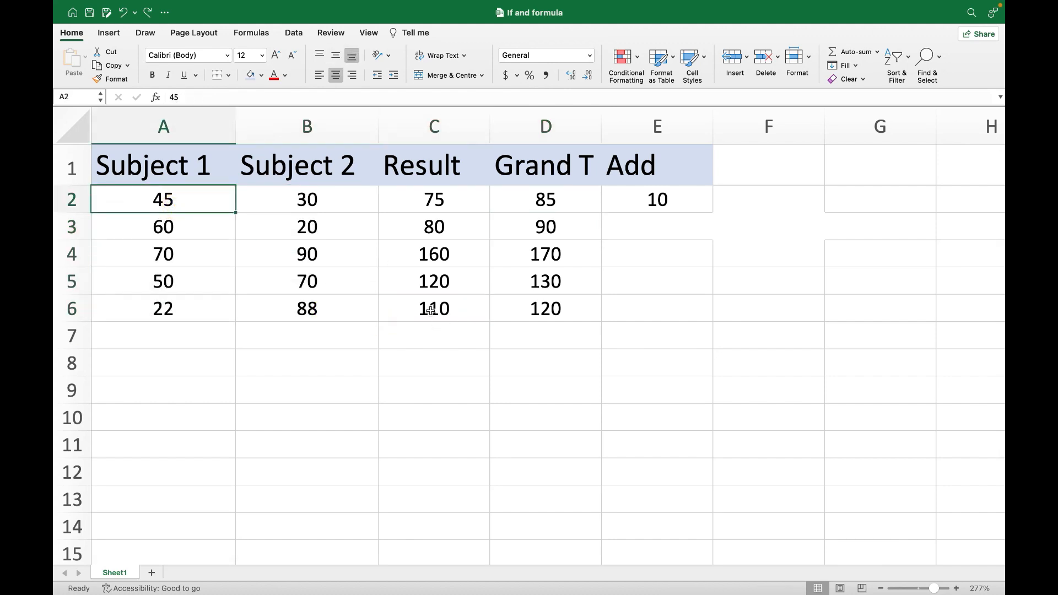
{"action": "left_click", "coordinate": [432, 310], "text": "shift"}
{"action": "left_click", "coordinate": [150, 194]}
{"action": "left_click", "coordinate": [323, 318], "text": "shift"}
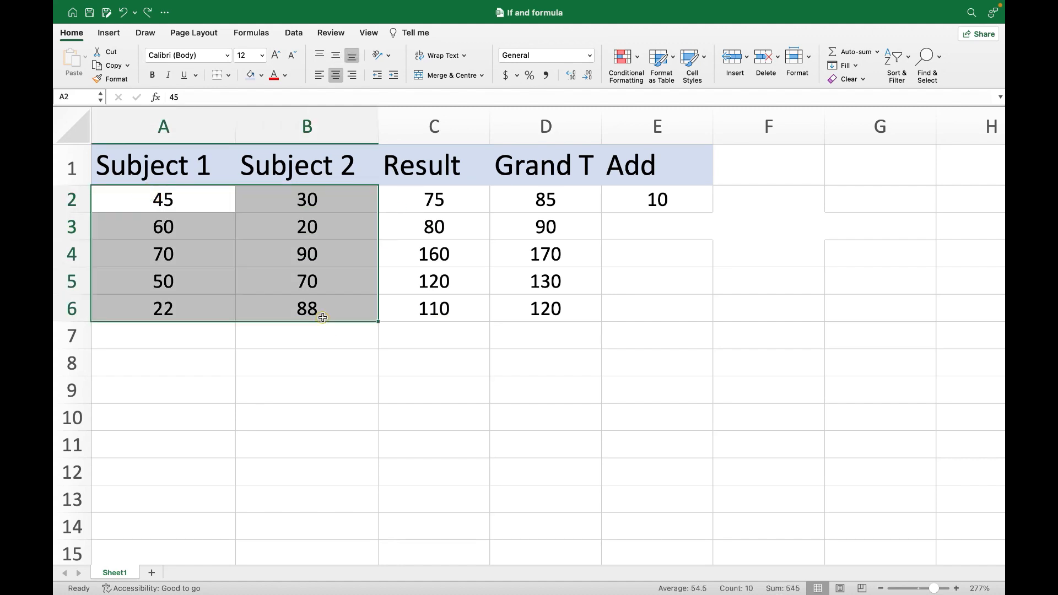
{"action": "left_click", "coordinate": [454, 312], "text": "shift"}
{"action": "left_click_drag", "start_coordinate": [492, 320], "coordinate": [447, 585]}
{"action": "left_click", "coordinate": [538, 455]}
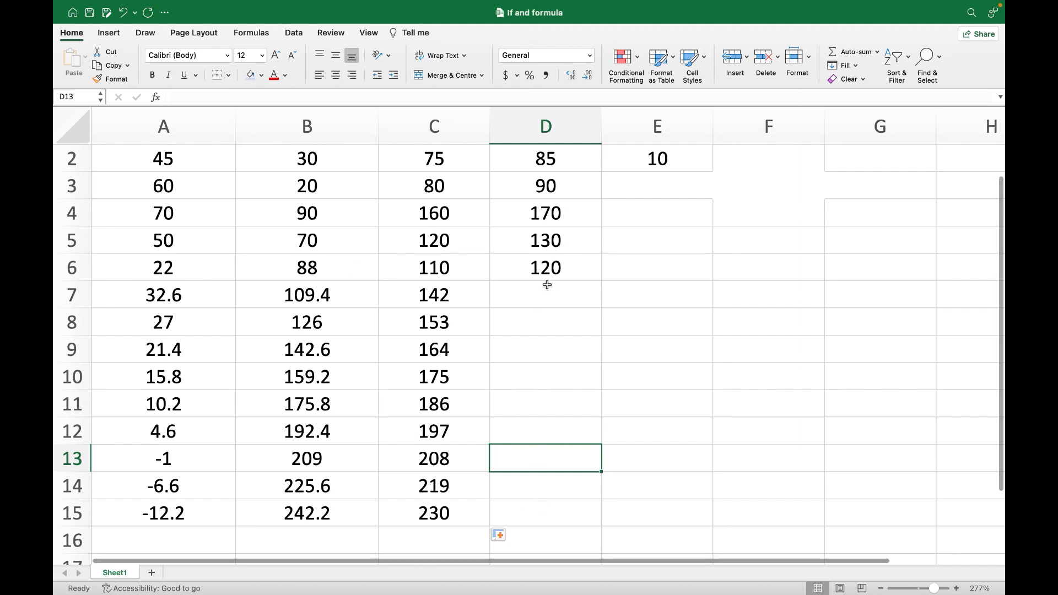
- Fill the D6 formula down the Grand T column through D15
{"action": "left_click", "coordinate": [562, 266]}
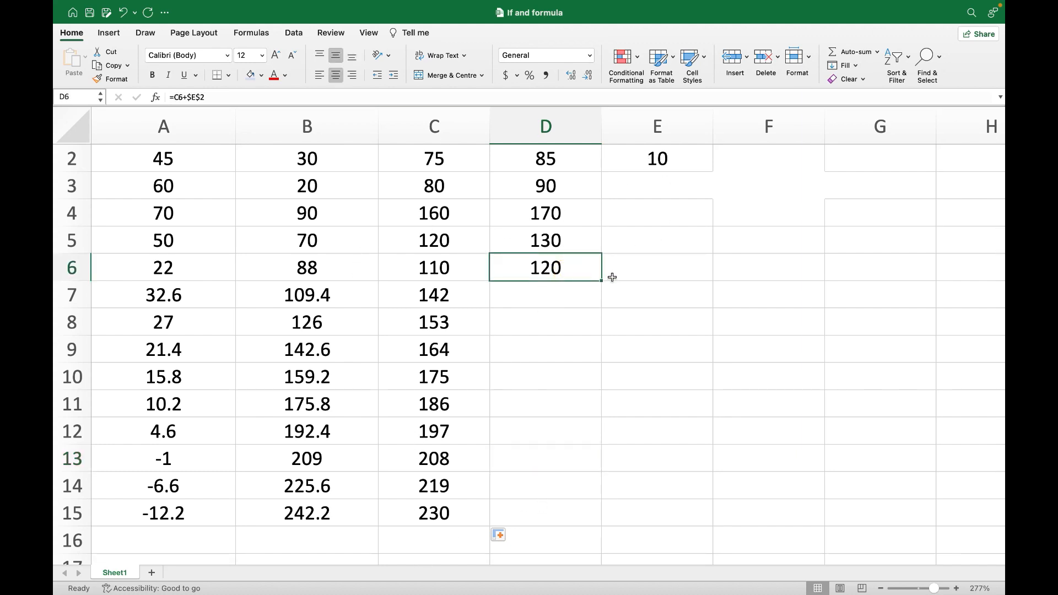
{"action": "left_click", "coordinate": [572, 291]}
{"action": "left_click", "coordinate": [563, 309]}
{"action": "left_click", "coordinate": [569, 259]}
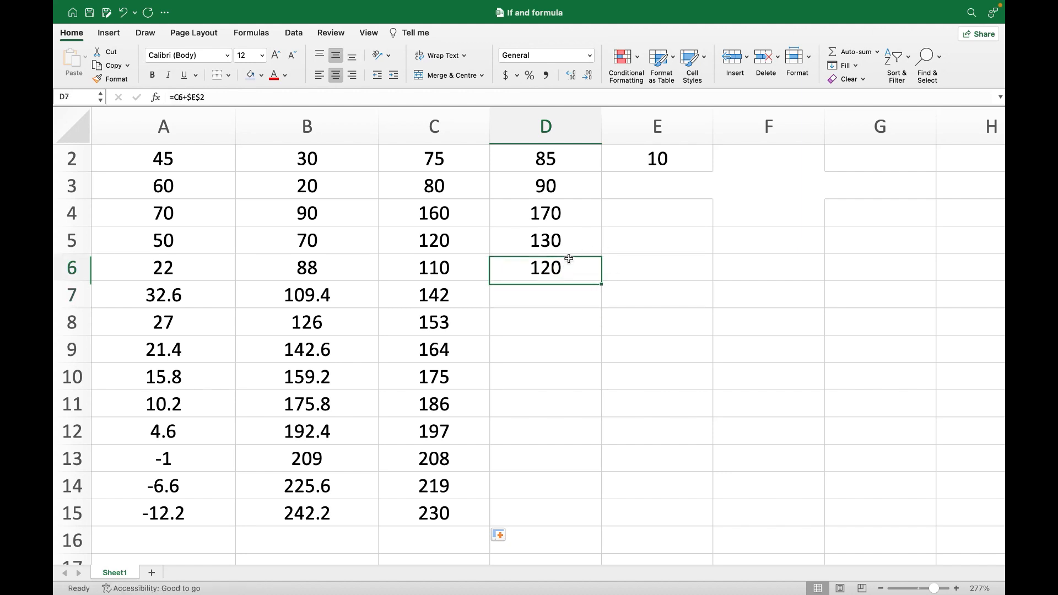
{"action": "left_click_drag", "start_coordinate": [602, 280], "coordinate": [520, 520]}
{"action": "left_click", "coordinate": [552, 376]}
{"action": "left_click", "coordinate": [508, 504]}
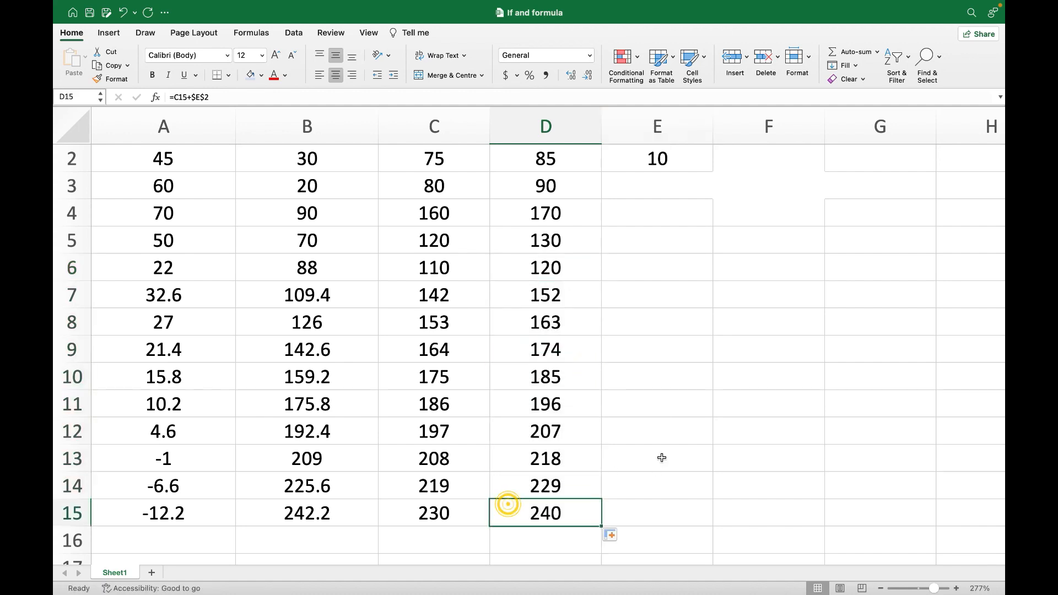
{"action": "left_click", "coordinate": [610, 436]}
- Undo the fills that extended the table below row 6
{"action": "key", "text": "super+z"}
{"action": "key", "text": "super+z"}
{"action": "left_click", "coordinate": [574, 159]}
{"action": "left_click", "coordinate": [546, 213]}
{"action": "left_click_drag", "start_coordinate": [1002, 209], "coordinate": [1000, 127]}
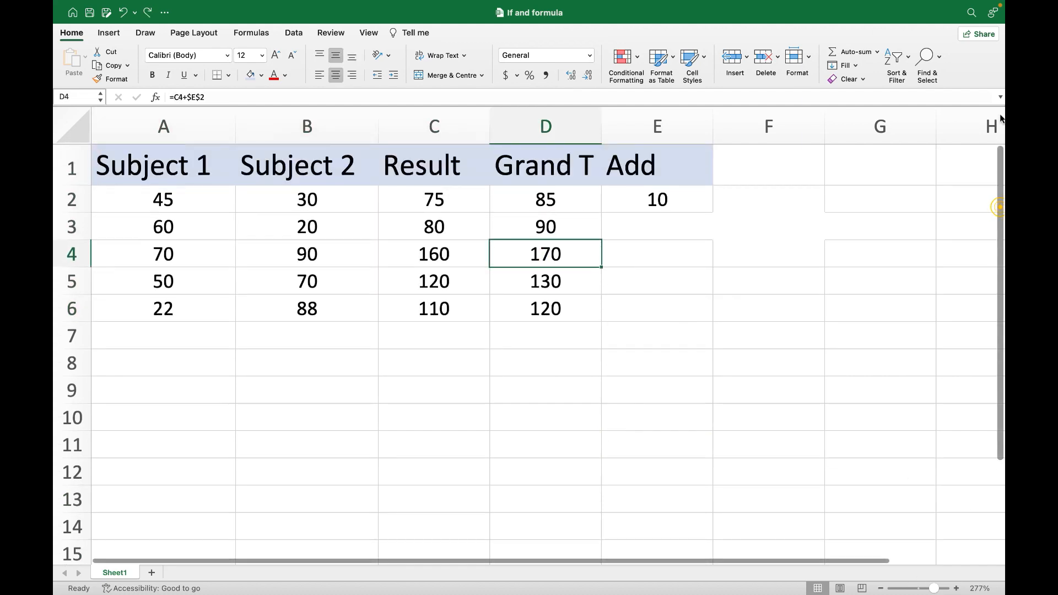
{"action": "left_click", "coordinate": [499, 302]}
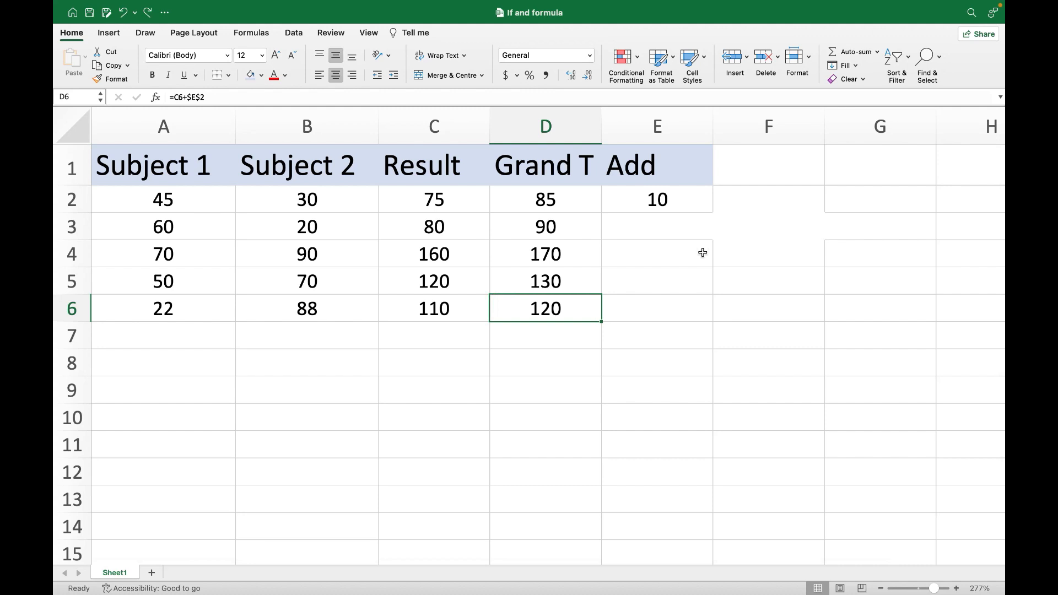
- Change the D2 formula to =C2+$E2, locking only the column, and fill it down through D6
{"action": "double_click", "coordinate": [546, 201]}
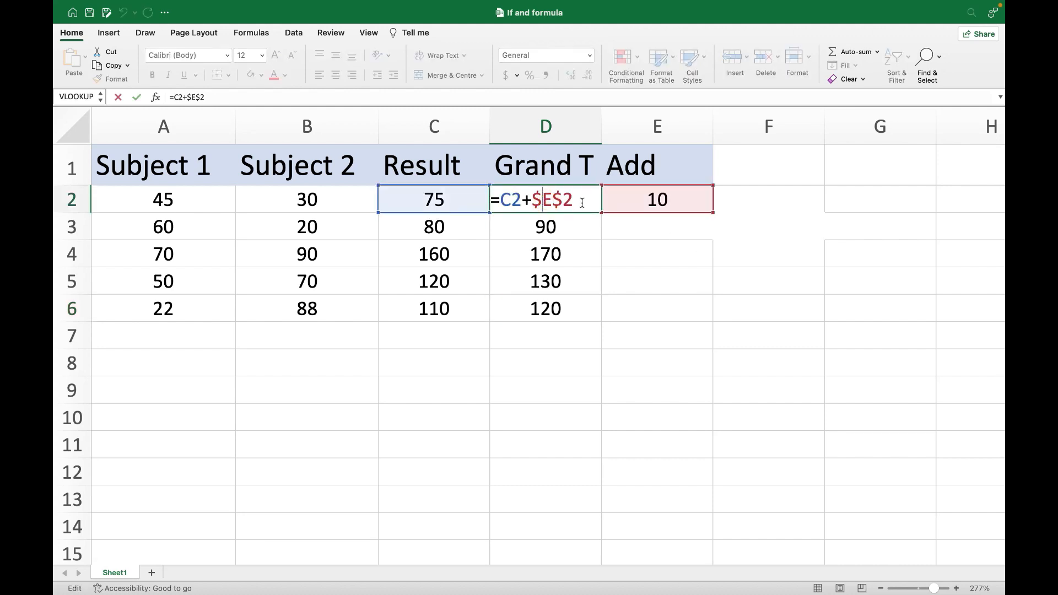
{"action": "left_click_drag", "start_coordinate": [560, 200], "coordinate": [541, 203]}
{"action": "left_click", "coordinate": [562, 203]}
{"action": "key", "text": "BackSpace"}
{"action": "left_click", "coordinate": [554, 280]}
{"action": "left_click", "coordinate": [580, 195]}
{"action": "left_click_drag", "start_coordinate": [599, 213], "coordinate": [596, 336]}
- Compare the Grand T values in D3 and D4 with their Result values in column C
{"action": "left_click", "coordinate": [657, 254]}
{"action": "left_click", "coordinate": [446, 224]}
{"action": "left_click", "coordinate": [545, 228]}
{"action": "left_click", "coordinate": [443, 251]}
{"action": "left_click", "coordinate": [530, 260]}
{"action": "left_click", "coordinate": [545, 336]}
{"action": "key", "text": "Delete"}
- Inspect the column-locked reference in the D3 formula and the cell it points to
{"action": "double_click", "coordinate": [567, 235]}
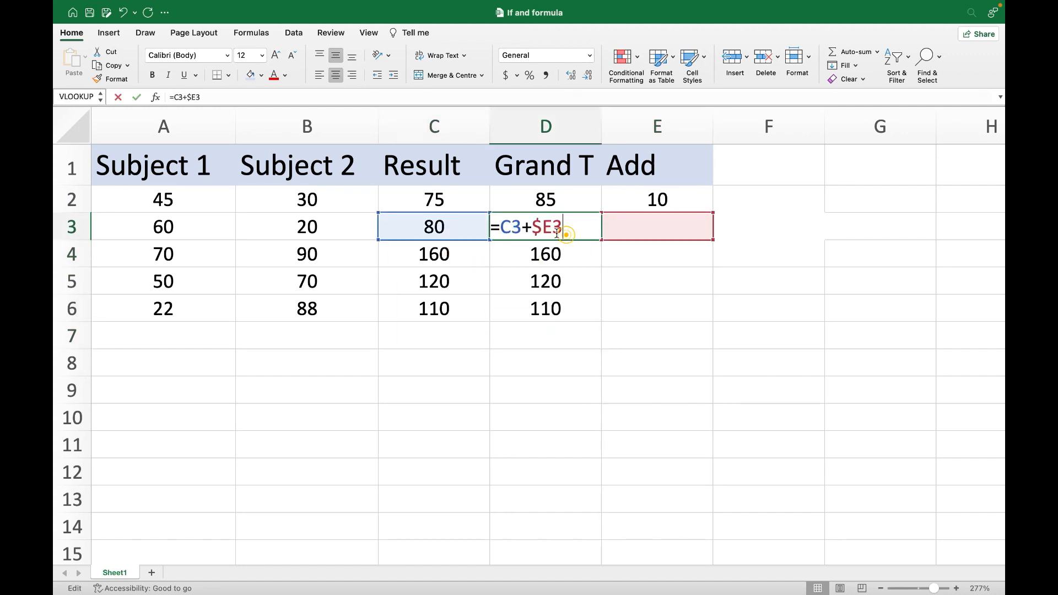
{"action": "left_click", "coordinate": [533, 228]}
{"action": "left_click", "coordinate": [543, 230]}
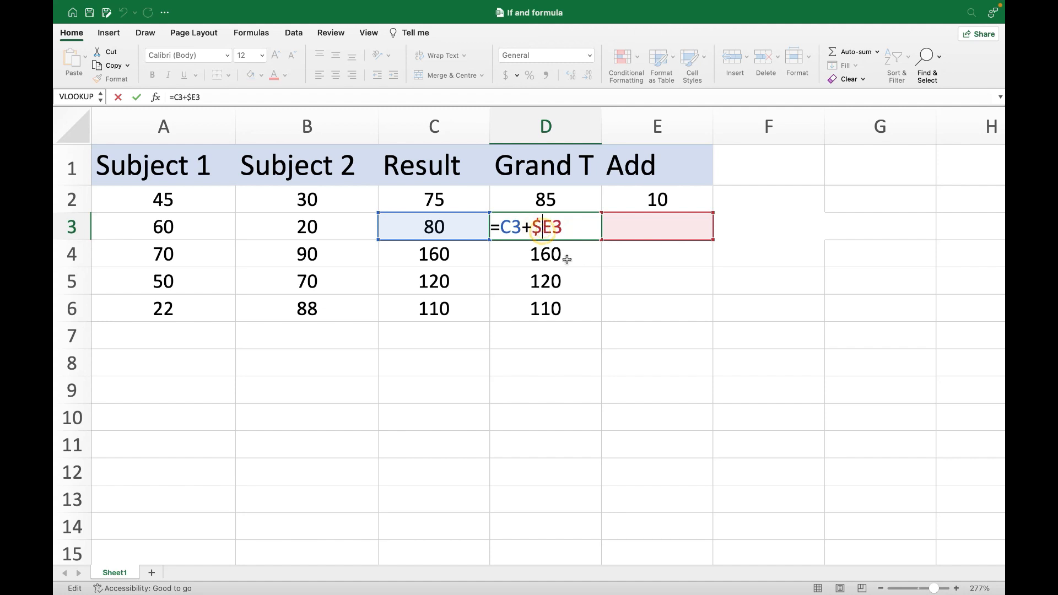
{"action": "left_click", "coordinate": [538, 228]}
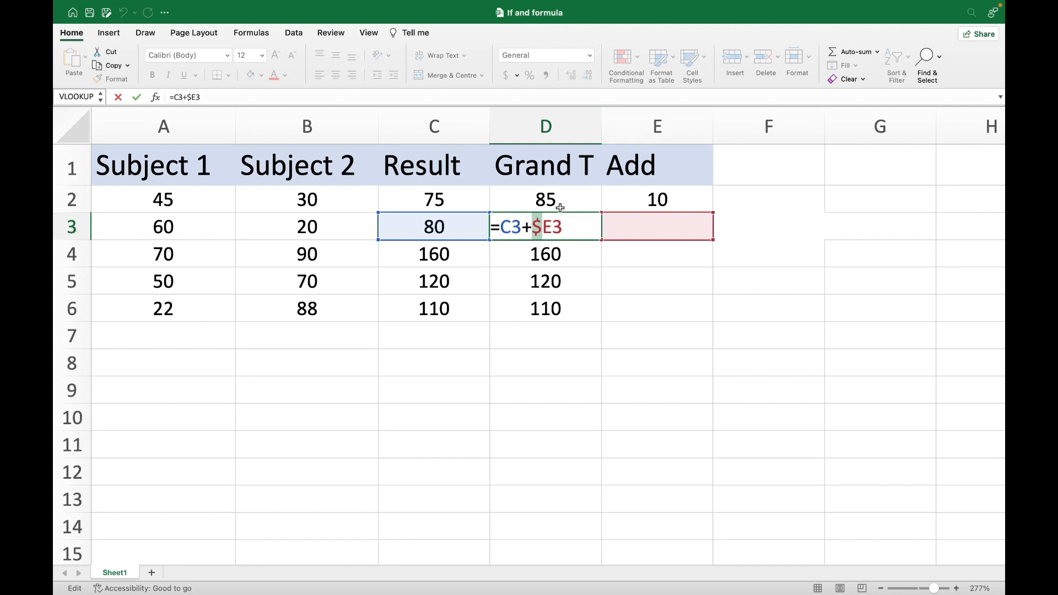
- Clear the Grand T formulas from D3 through D6
{"action": "left_click", "coordinate": [557, 278]}
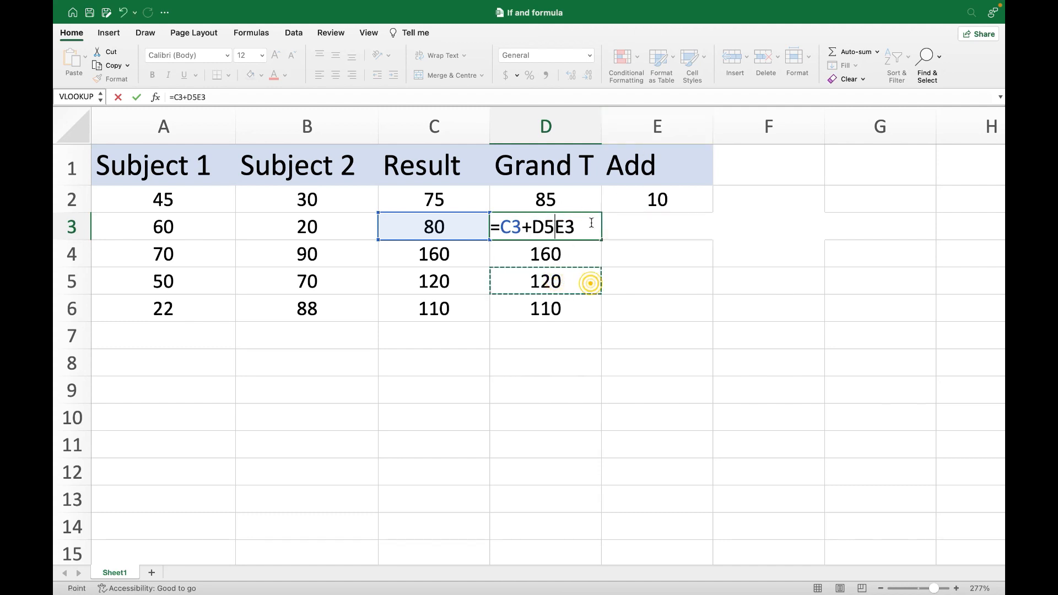
{"action": "key", "text": "Return"}
{"action": "left_click", "coordinate": [574, 220]}
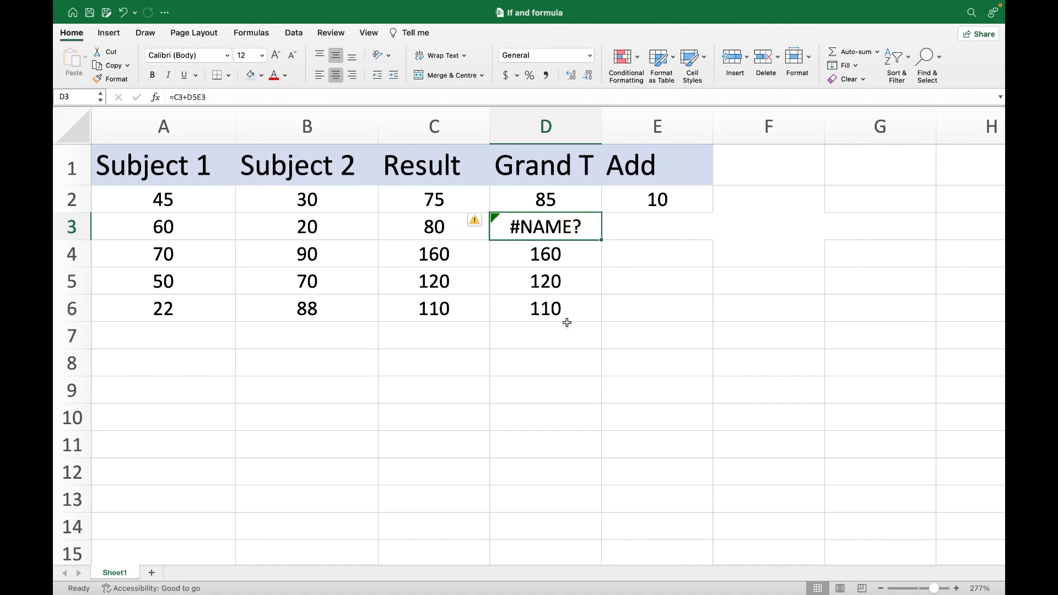
{"action": "key", "text": "Delete"}
{"action": "left_click_drag", "start_coordinate": [550, 258], "coordinate": [546, 310]}
{"action": "key", "text": "Delete"}
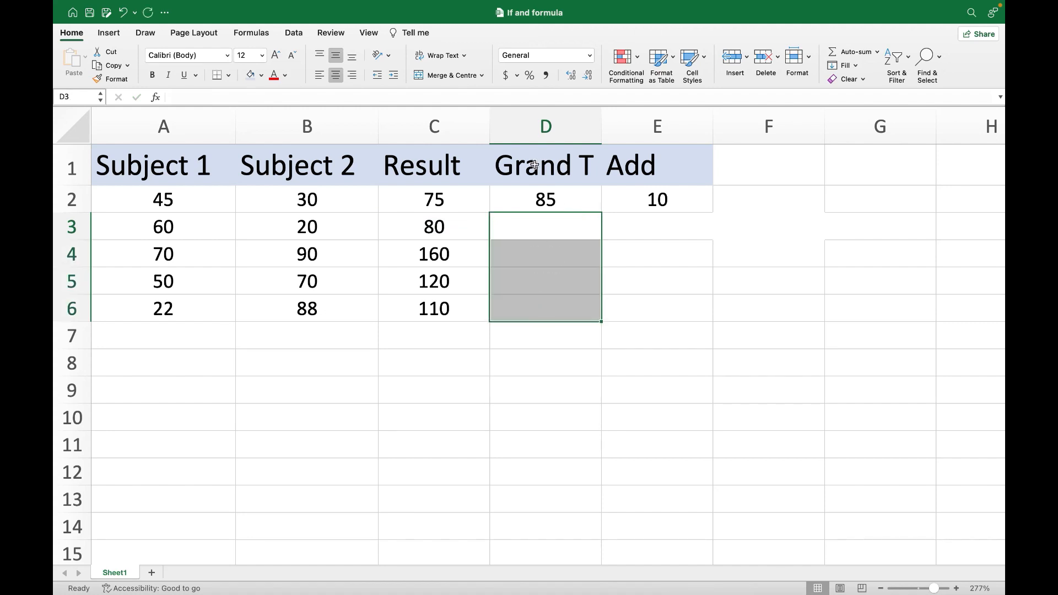
- Change the D2 formula to =C2+E$2, locking only the row, and fill it down through D6
{"action": "left_click", "coordinate": [538, 195]}
{"action": "double_click", "coordinate": [538, 194]}
{"action": "key", "text": "Delete"}
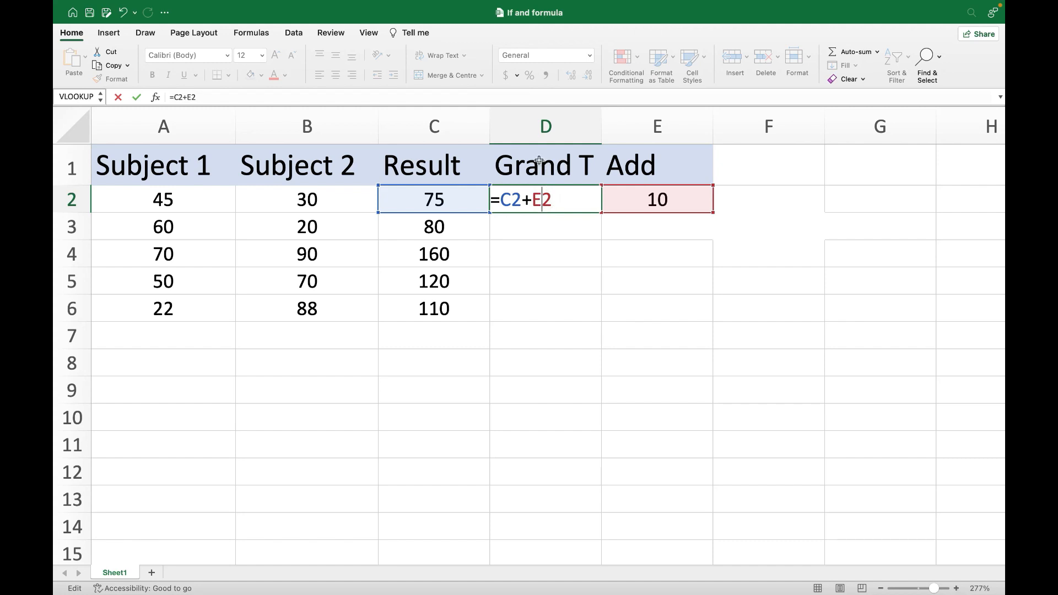
{"action": "type", "text": "$"}
{"action": "key", "text": "Return"}
{"action": "left_click_drag", "start_coordinate": [602, 213], "coordinate": [577, 315]}
- Compare each Result value in C3 through C6 with the Grand T value beside it
{"action": "left_click", "coordinate": [435, 231]}
{"action": "left_click", "coordinate": [533, 234]}
{"action": "left_click", "coordinate": [451, 255]}
{"action": "left_click", "coordinate": [539, 255]}
{"action": "left_click", "coordinate": [426, 286]}
{"action": "left_click", "coordinate": [537, 284]}
{"action": "left_click", "coordinate": [425, 316]}
{"action": "left_click", "coordinate": [538, 312]}
- Inspect the row-locked reference in each Grand T formula from D3 through D6
{"action": "double_click", "coordinate": [540, 227]}
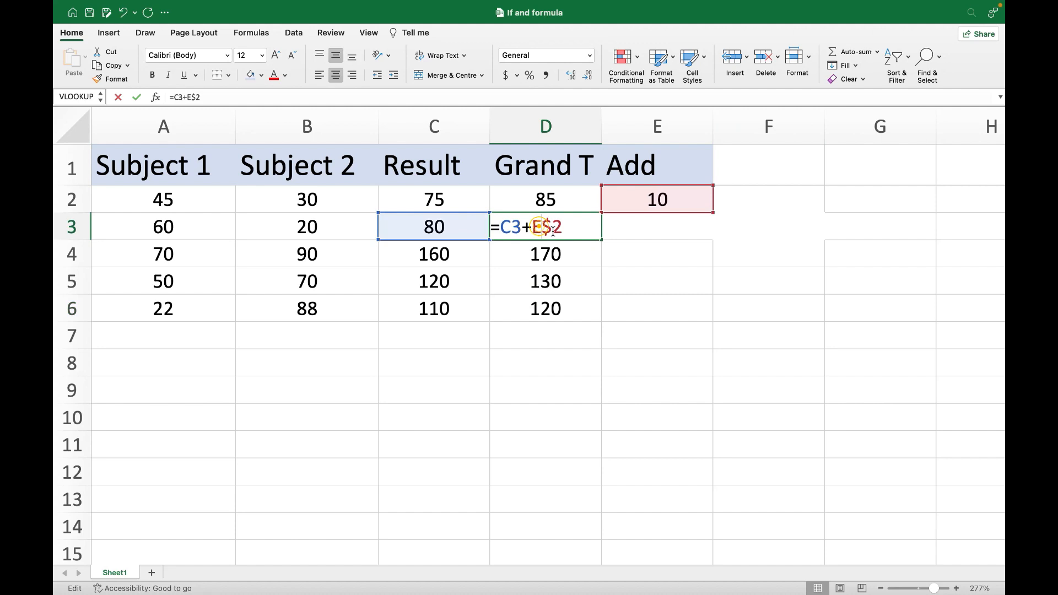
{"action": "double_click", "coordinate": [553, 266]}
{"action": "double_click", "coordinate": [551, 286]}
{"action": "double_click", "coordinate": [548, 313]}
{"action": "key", "text": "Escape"}
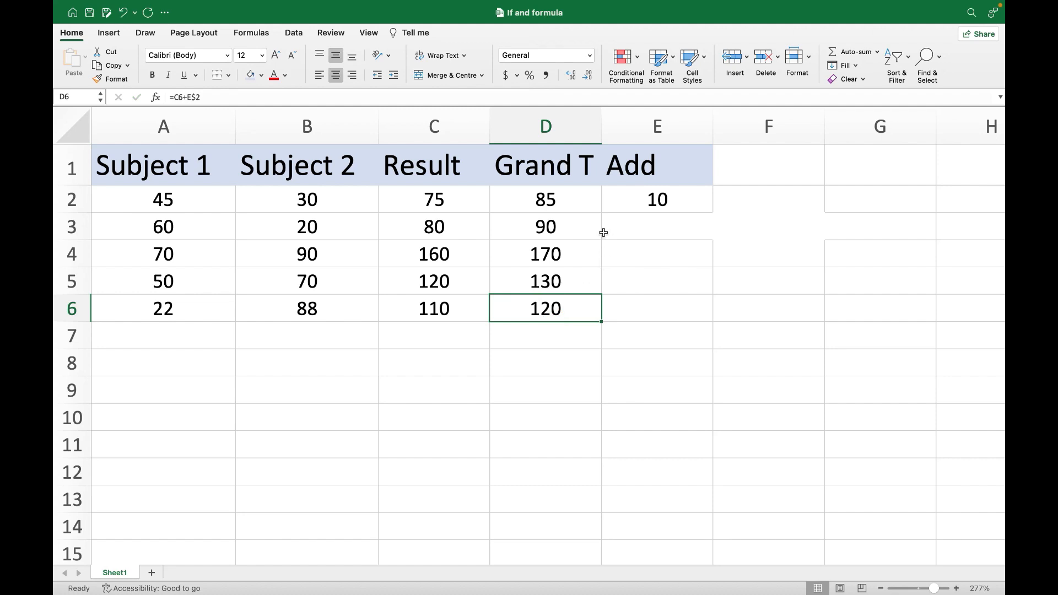
- Change the D2 formula to =C2+$E$2, locking both column and row, and fill it down through D6
{"action": "double_click", "coordinate": [550, 200]}
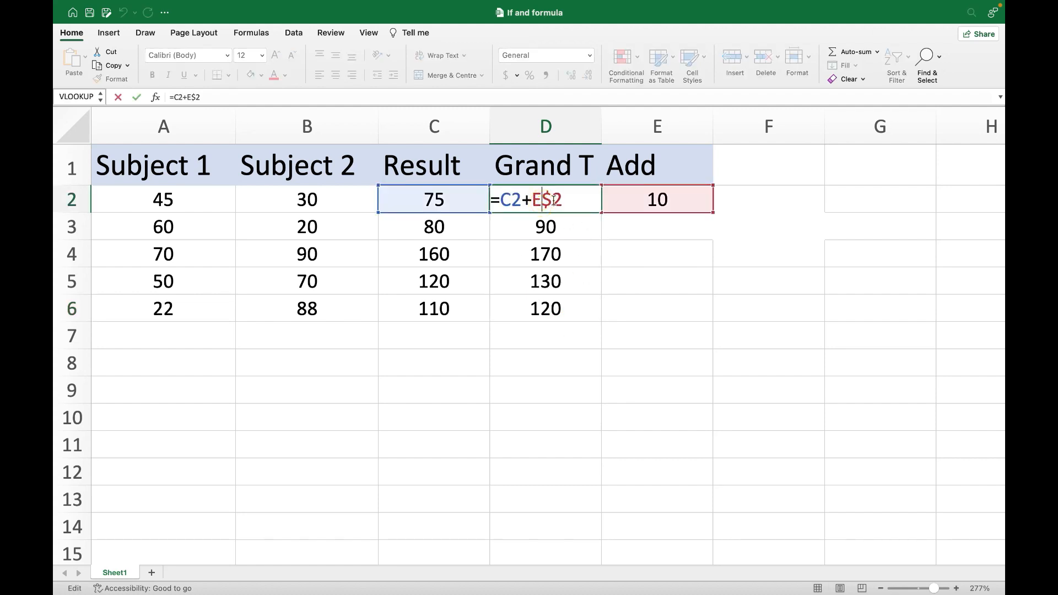
{"action": "left_click", "coordinate": [532, 199]}
{"action": "type", "text": "$"}
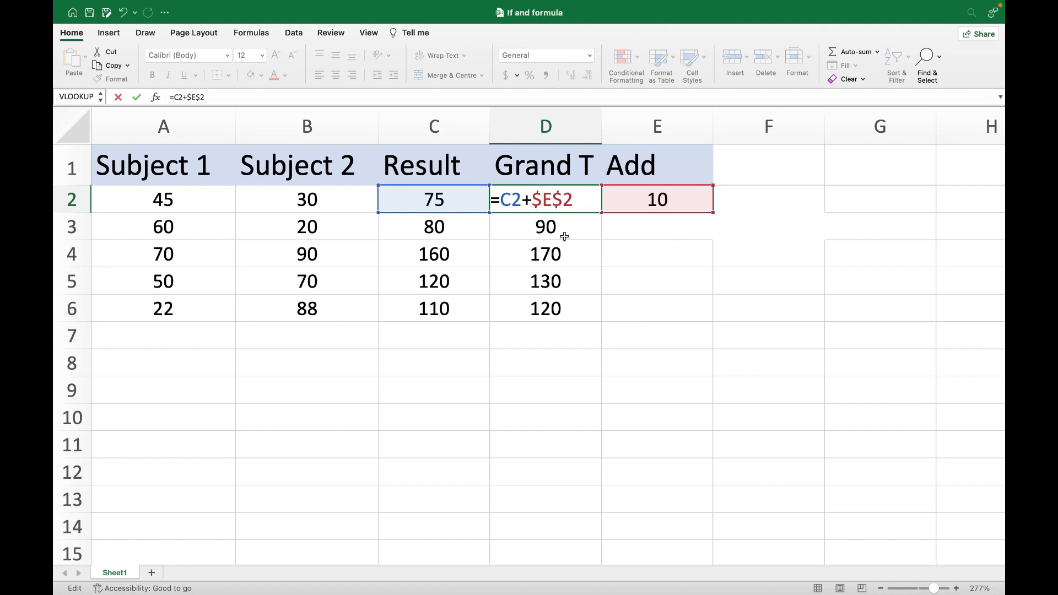
{"action": "left_click", "coordinate": [620, 264]}
{"action": "left_click", "coordinate": [567, 203]}
{"action": "left_click_drag", "start_coordinate": [601, 212], "coordinate": [551, 320]}
{"action": "left_click", "coordinate": [741, 287]}
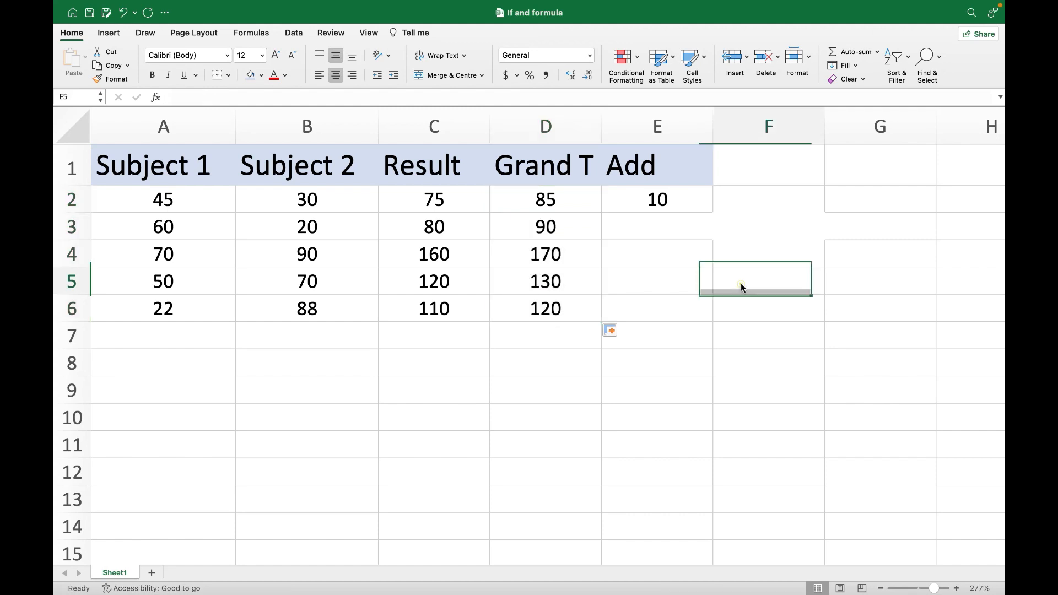
- Review the fully absolute reference in the D2 formula and the Add cell E2 it points to
{"action": "left_click", "coordinate": [597, 199]}
{"action": "double_click", "coordinate": [558, 201]}
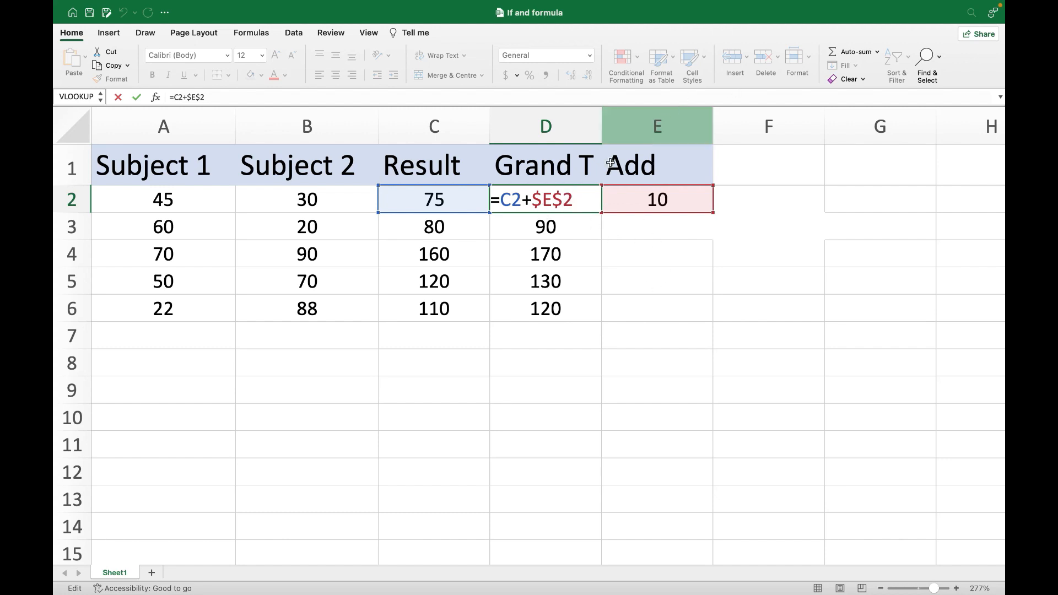
{"action": "left_click", "coordinate": [551, 199]}
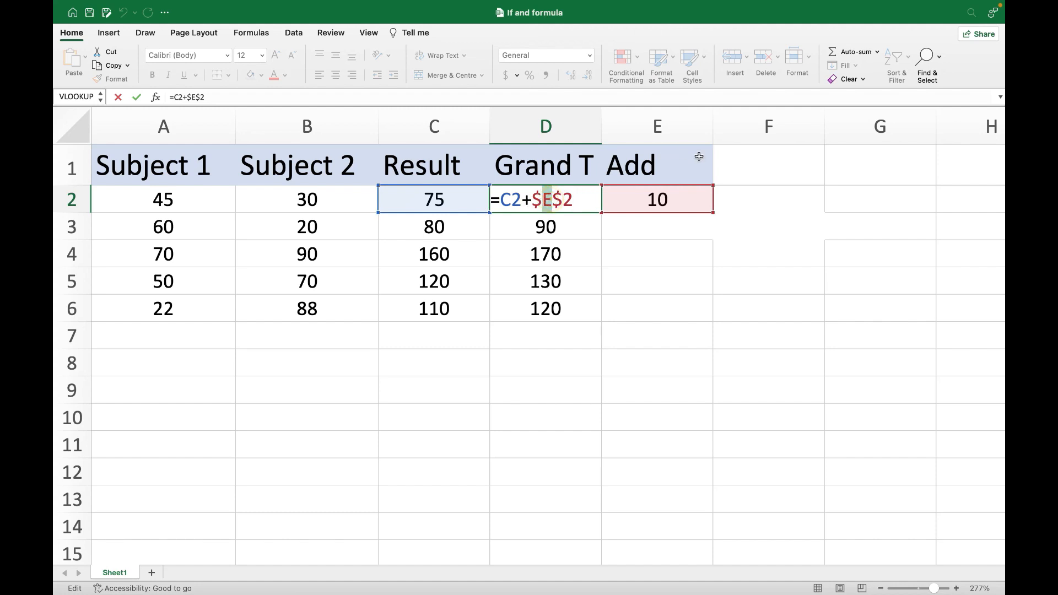
{"action": "key", "text": "Tab"}
{"action": "left_click", "coordinate": [855, 194]}
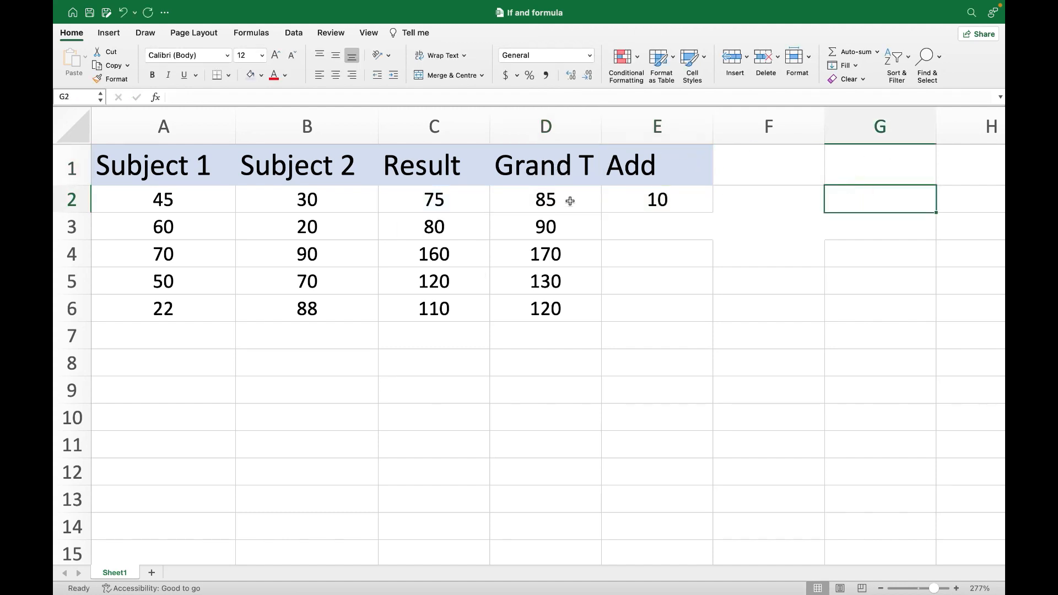
{"action": "left_click", "coordinate": [659, 210]}
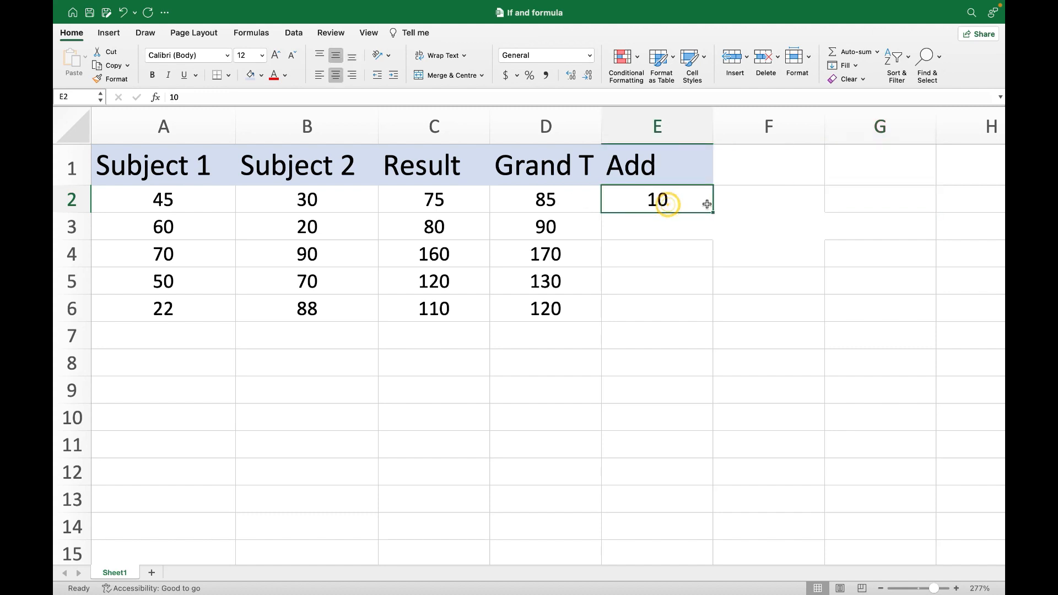